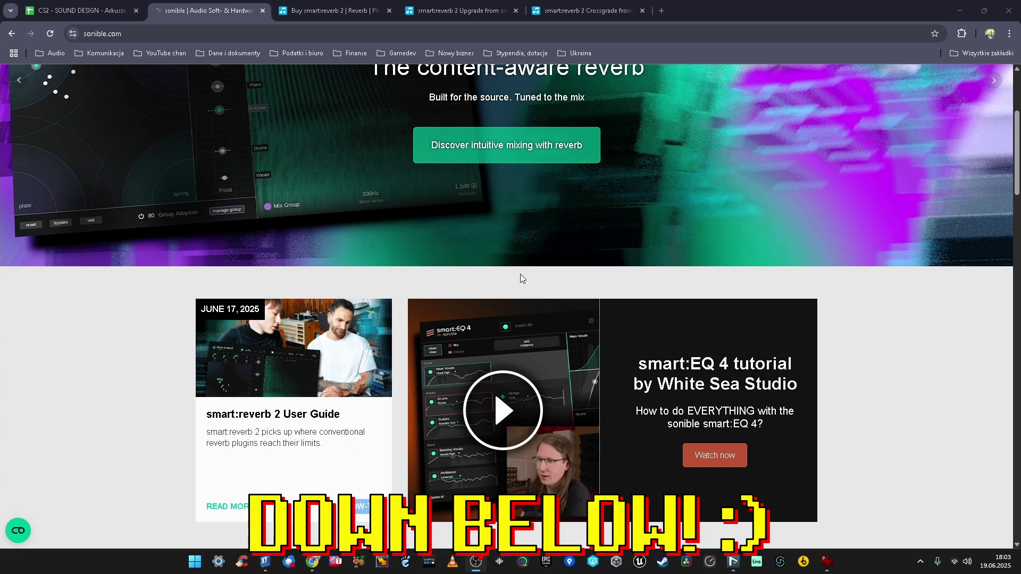
- Look over the sonible homepage and open the smart:reverb 2 product page
{"action": "scroll", "coordinate": [519, 274], "scroll_direction": "up", "scroll_amount": 2}
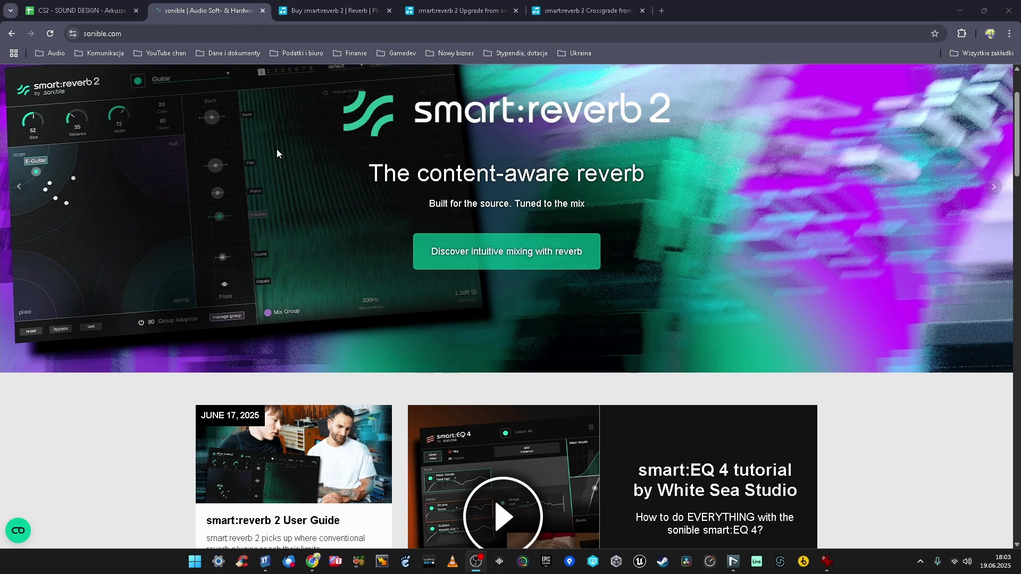
{"action": "scroll", "coordinate": [426, 189], "scroll_direction": "down", "scroll_amount": 19}
{"action": "key", "text": "alt+Left"}
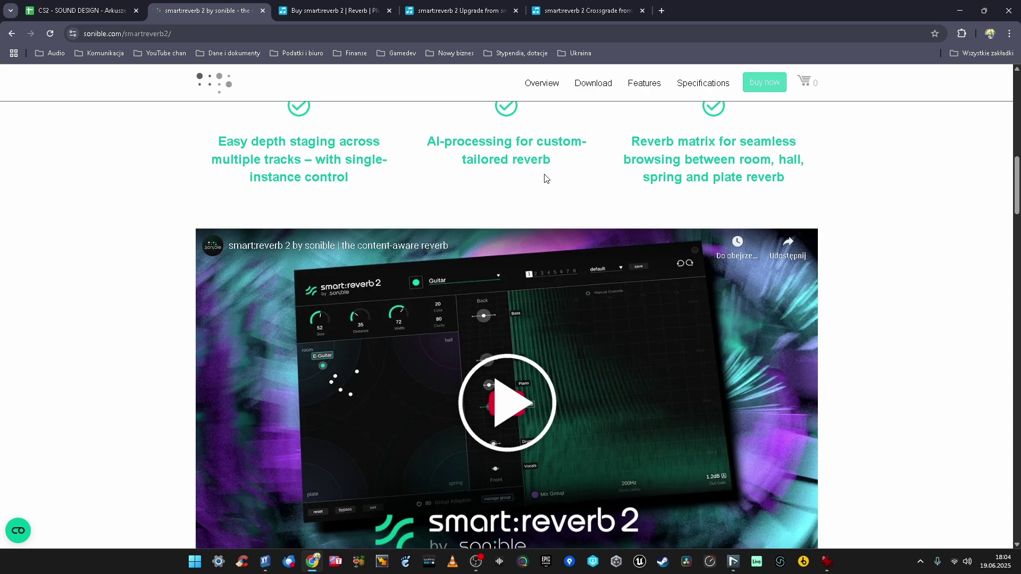
- Examine the smart:reverb 2 product page, including its key benefits, video, trial offer, features, plug-in formats and system requirements
{"action": "scroll", "coordinate": [542, 177], "scroll_direction": "up", "scroll_amount": 1}
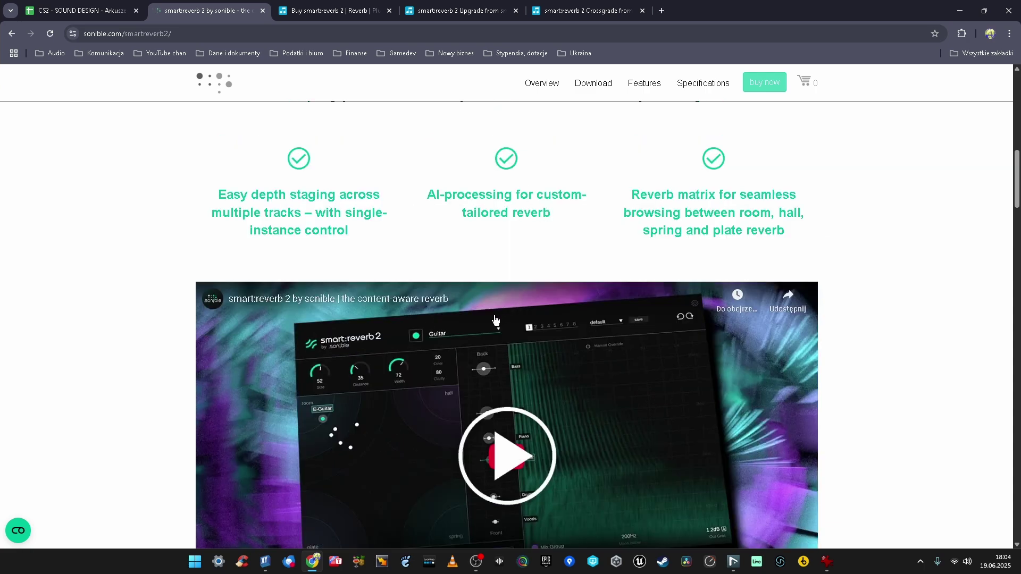
{"action": "scroll", "coordinate": [495, 319], "scroll_direction": "down", "scroll_amount": 2}
{"action": "scroll", "coordinate": [520, 308], "scroll_direction": "up", "scroll_amount": 1}
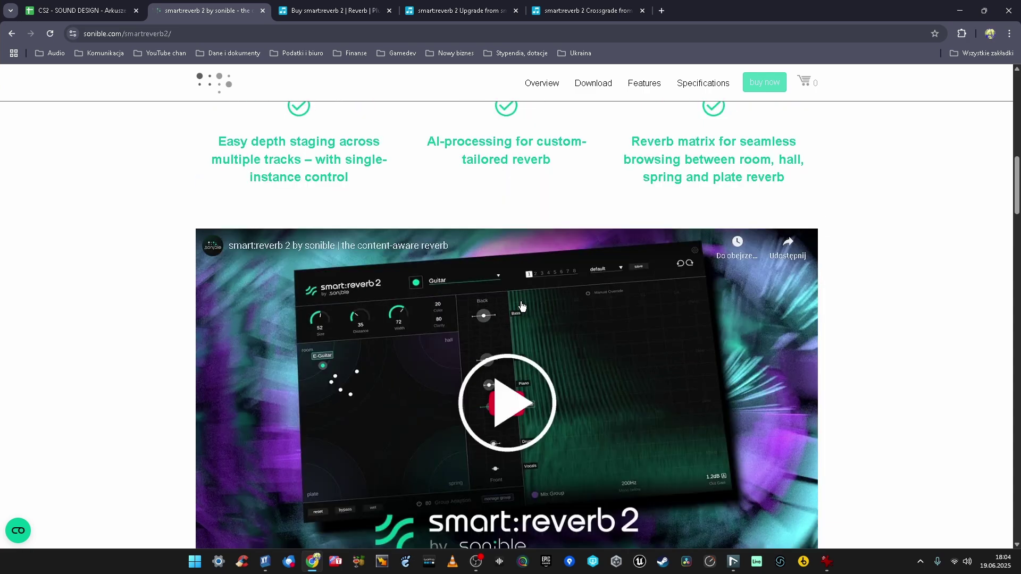
{"action": "scroll", "coordinate": [520, 304], "scroll_direction": "down", "scroll_amount": 1}
{"action": "scroll", "coordinate": [514, 305], "scroll_direction": "up", "scroll_amount": 1}
{"action": "scroll", "coordinate": [336, 348], "scroll_direction": "down", "scroll_amount": 1}
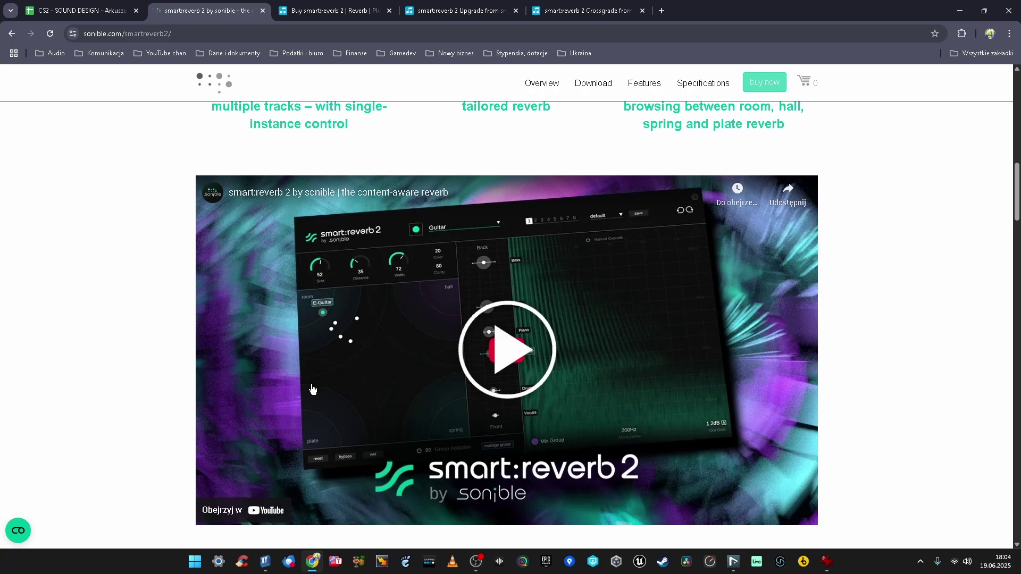
{"action": "scroll", "coordinate": [519, 284], "scroll_direction": "down", "scroll_amount": 13}
{"action": "scroll", "coordinate": [519, 283], "scroll_direction": "up", "scroll_amount": 6}
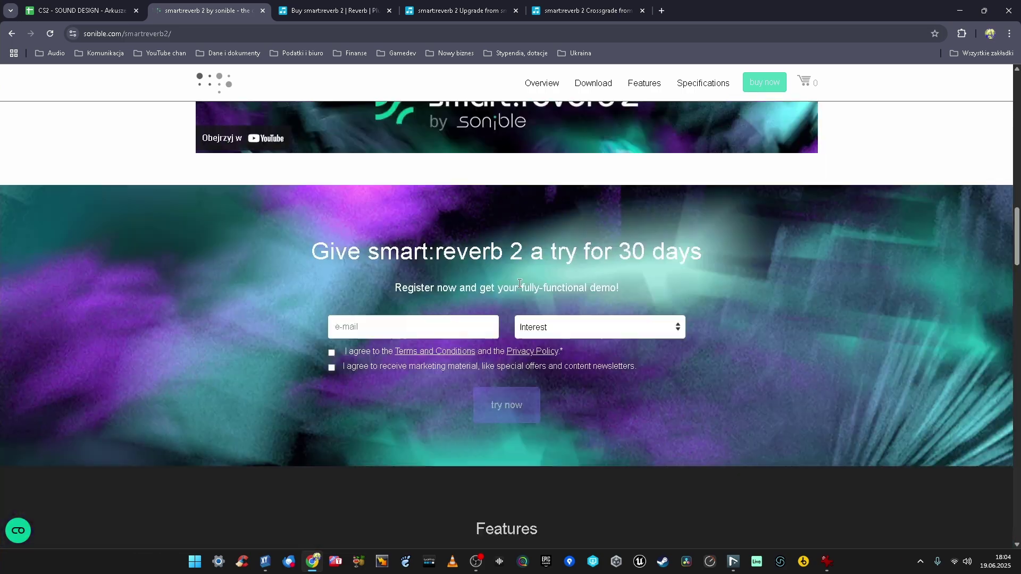
{"action": "scroll", "coordinate": [519, 282], "scroll_direction": "down", "scroll_amount": 20}
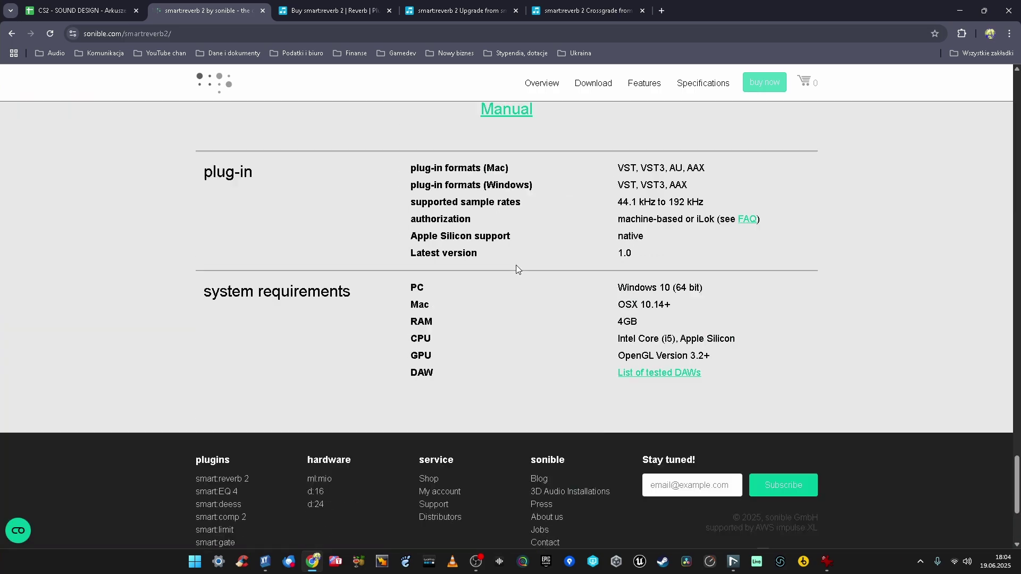
{"action": "scroll", "coordinate": [516, 264], "scroll_direction": "up", "scroll_amount": 15}
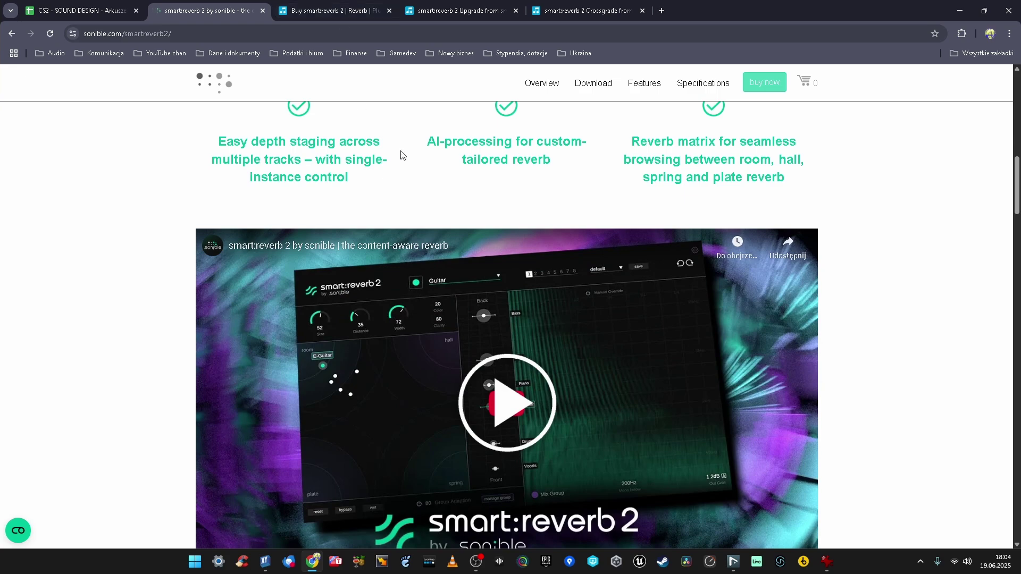
{"action": "scroll", "coordinate": [401, 147], "scroll_direction": "up", "scroll_amount": 10}
- Compare the Plugin Boutique pages for smart:reverb 2's full licence, its upgrade from smart:reverb and its crossgrade
{"action": "left_click", "coordinate": [326, 12]}
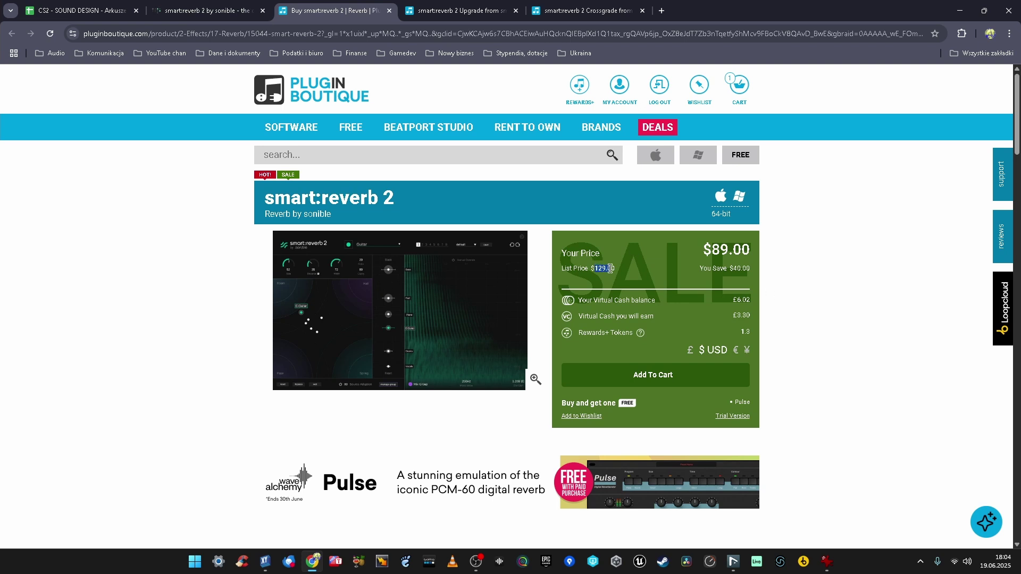
{"action": "left_click", "coordinate": [420, 16]}
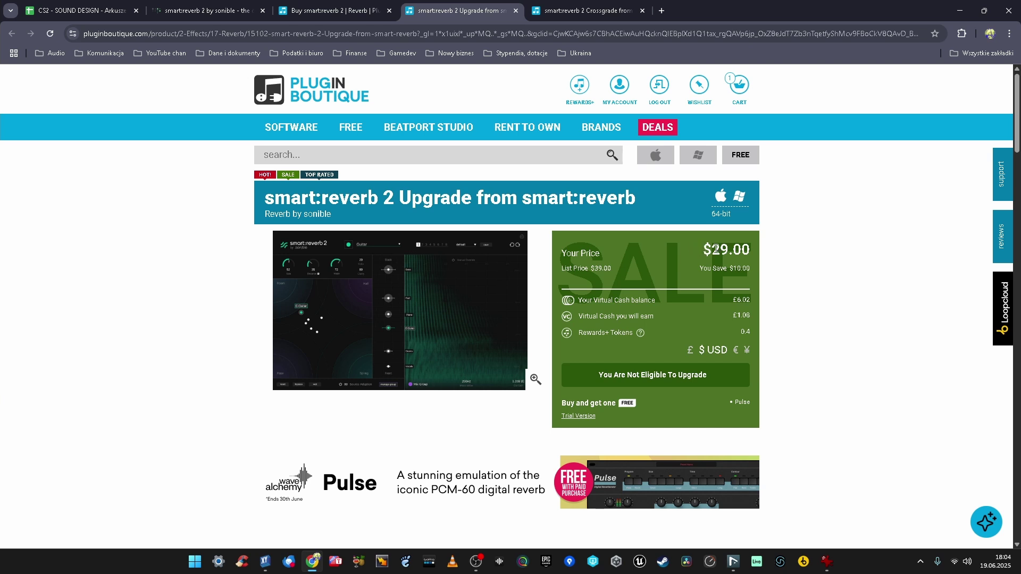
{"action": "left_click", "coordinate": [582, 11]}
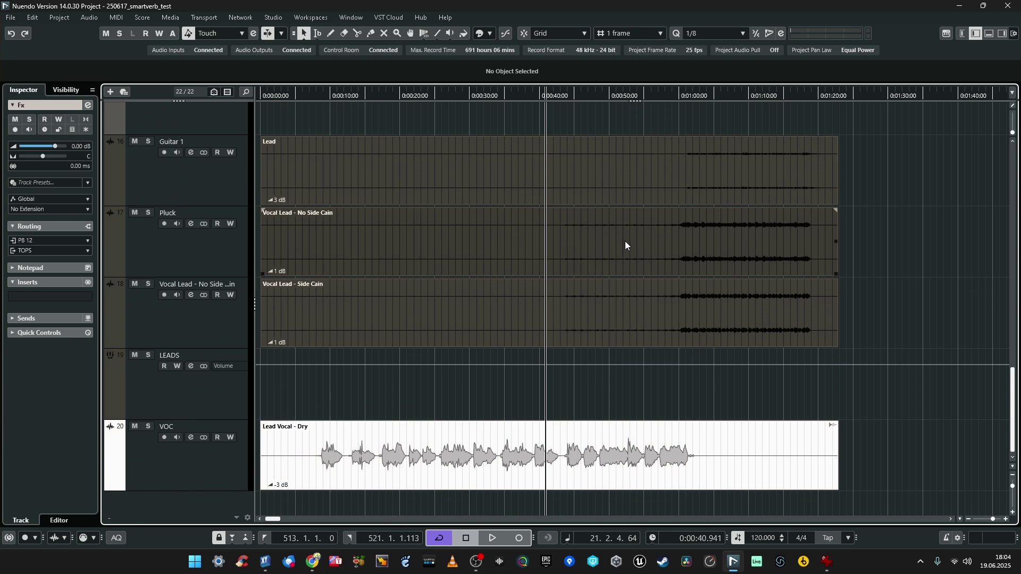
- Place the playback cursor at about 42 seconds in the Nuendo project and switch the ruler to bars and beats
{"action": "scroll", "coordinate": [626, 244], "scroll_direction": "up", "scroll_amount": 8}
{"action": "scroll", "coordinate": [624, 241], "scroll_direction": "down", "scroll_amount": 5}
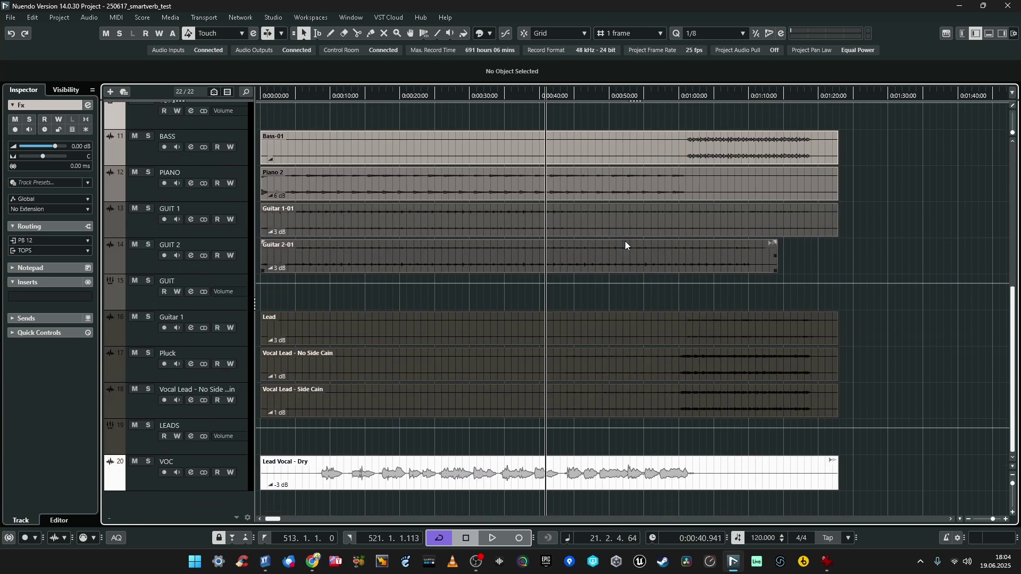
{"action": "scroll", "coordinate": [620, 280], "scroll_direction": "up", "scroll_amount": 2, "text": "ctrl"}
{"action": "left_click", "coordinate": [516, 94]}
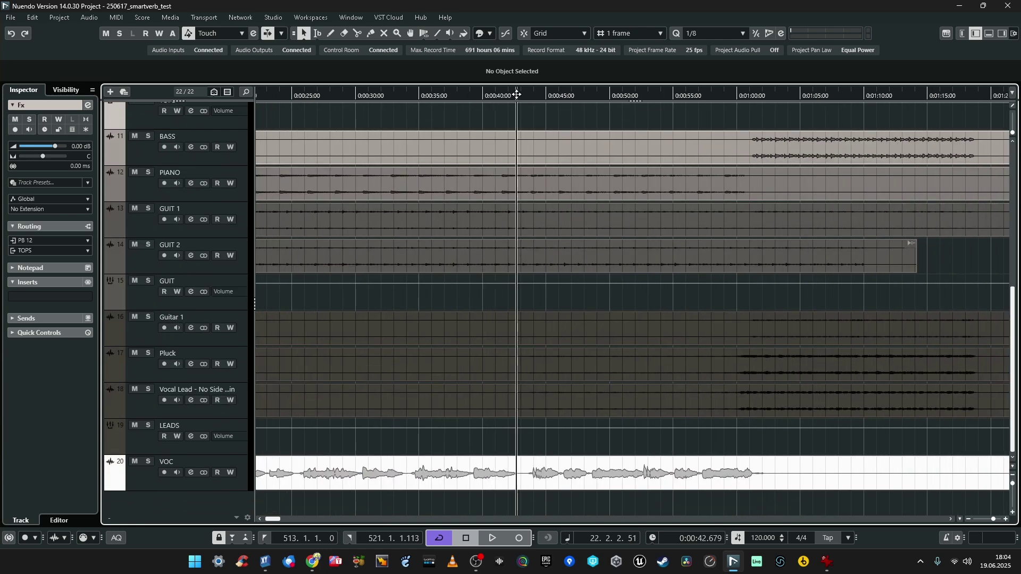
{"action": "right_click", "coordinate": [524, 90]}
{"action": "left_click", "coordinate": [536, 97]}
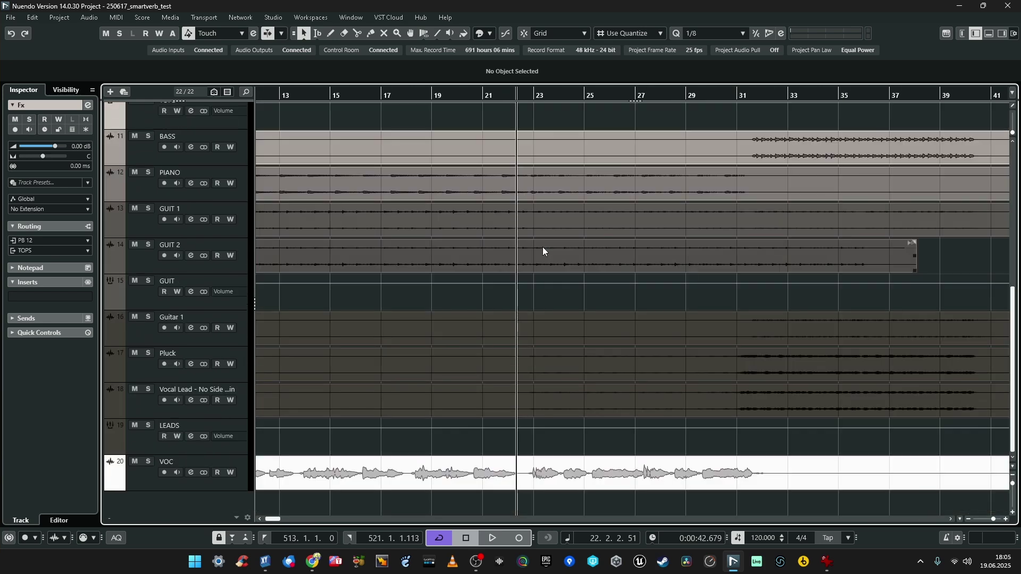
- Play the arrangement from about bar 27 into the full section, examine the drum, bass, guitar, lead and vocal tracks, and stop playback
{"action": "key", "text": "space"}
{"action": "left_click", "coordinate": [637, 287]}
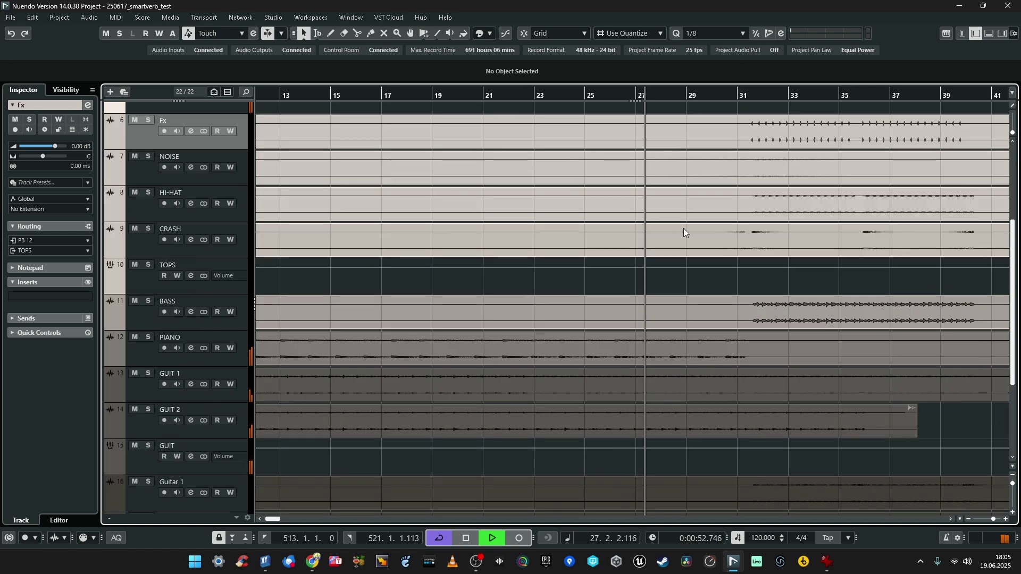
{"action": "scroll", "coordinate": [675, 229], "scroll_direction": "down", "scroll_amount": 3}
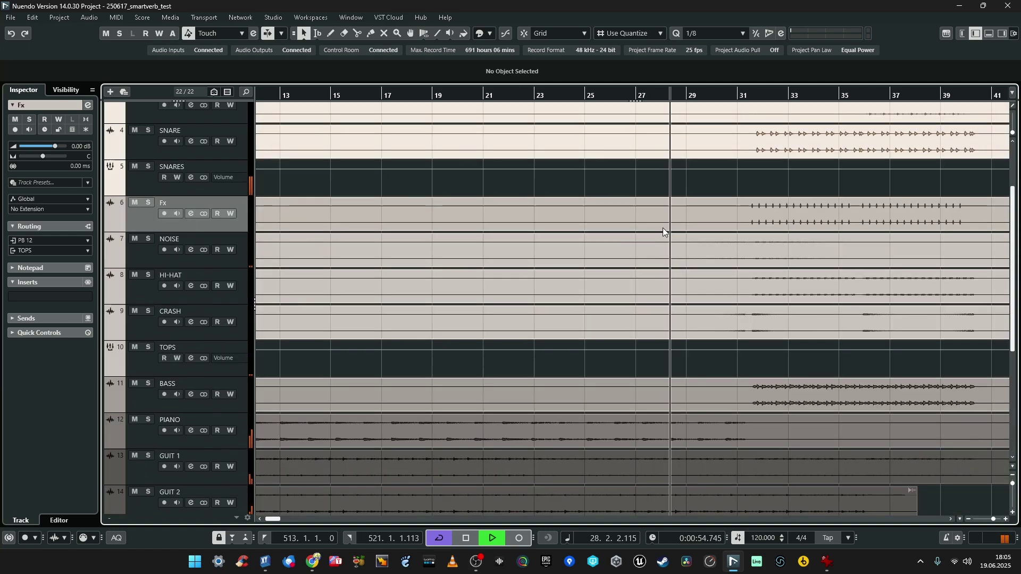
{"action": "scroll", "coordinate": [667, 230], "scroll_direction": "up", "scroll_amount": 3}
{"action": "scroll", "coordinate": [691, 222], "scroll_direction": "up", "scroll_amount": 2, "text": "ctrl"}
{"action": "scroll", "coordinate": [710, 218], "scroll_direction": "down", "scroll_amount": 3, "text": "ctrl"}
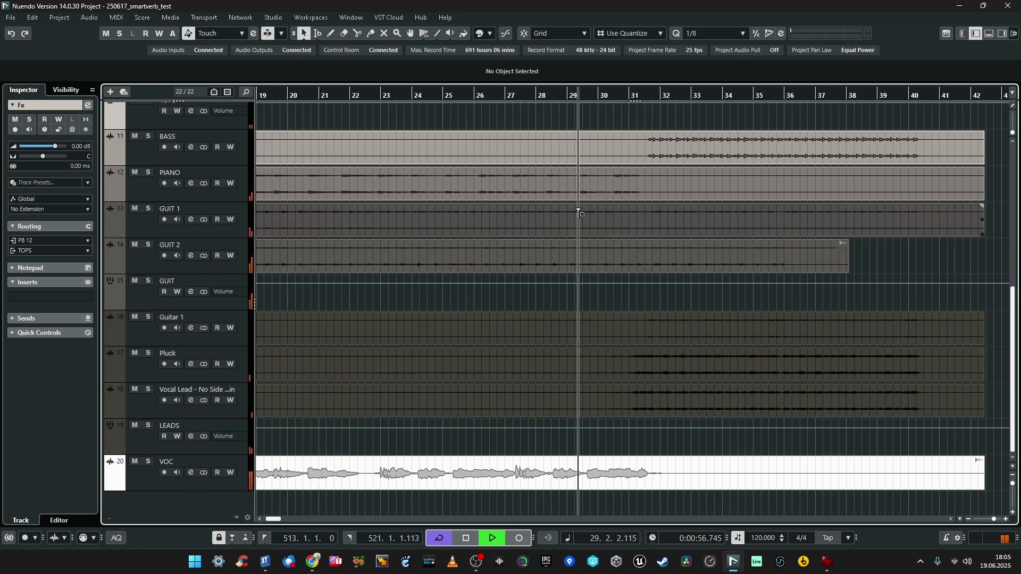
{"action": "scroll", "coordinate": [585, 218], "scroll_direction": "up", "scroll_amount": 5}
{"action": "scroll", "coordinate": [596, 221], "scroll_direction": "down", "scroll_amount": 3}
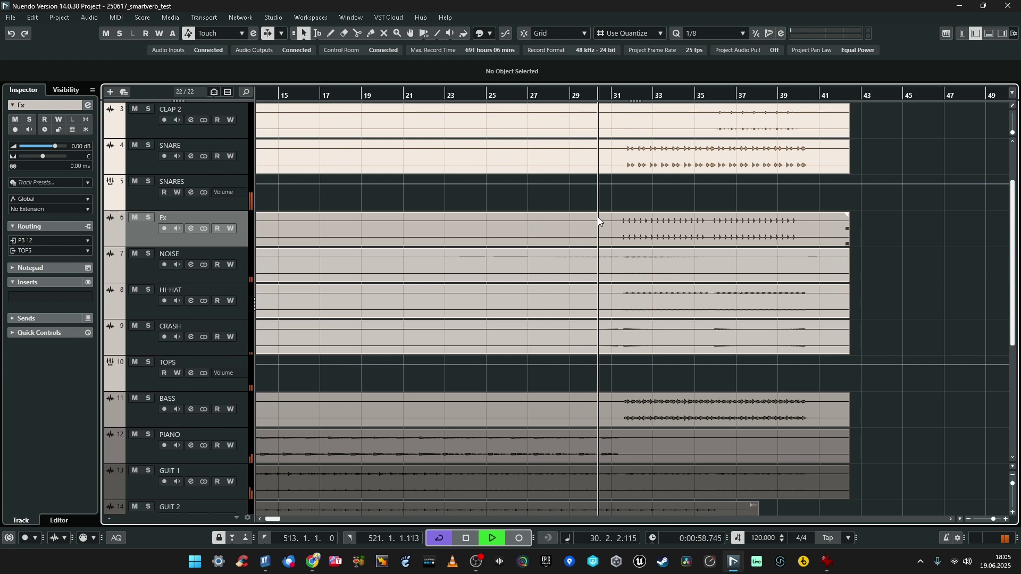
{"action": "scroll", "coordinate": [649, 218], "scroll_direction": "up", "scroll_amount": 2, "text": "ctrl"}
{"action": "scroll", "coordinate": [648, 217], "scroll_direction": "down", "scroll_amount": 8}
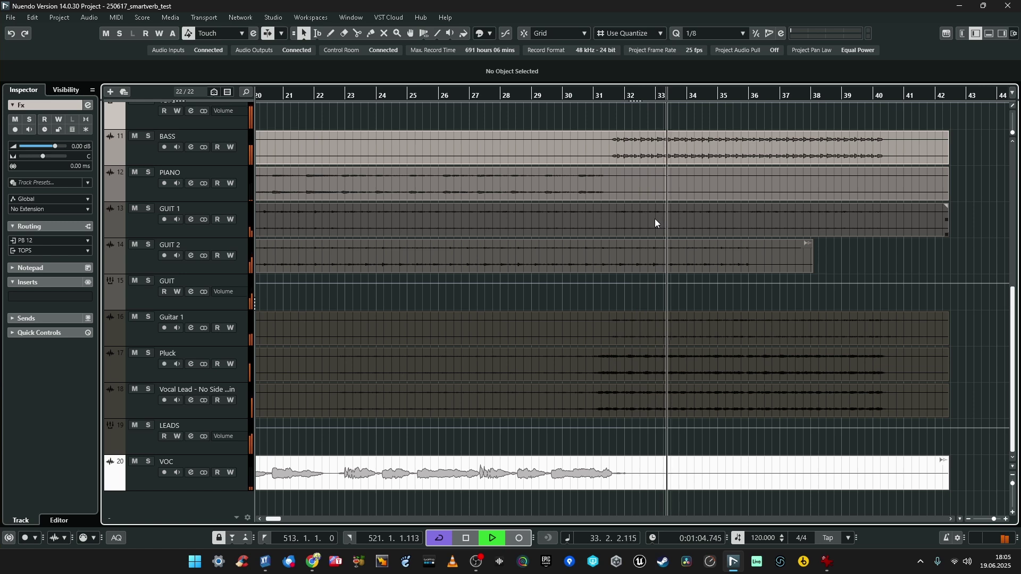
{"action": "key", "text": "space"}
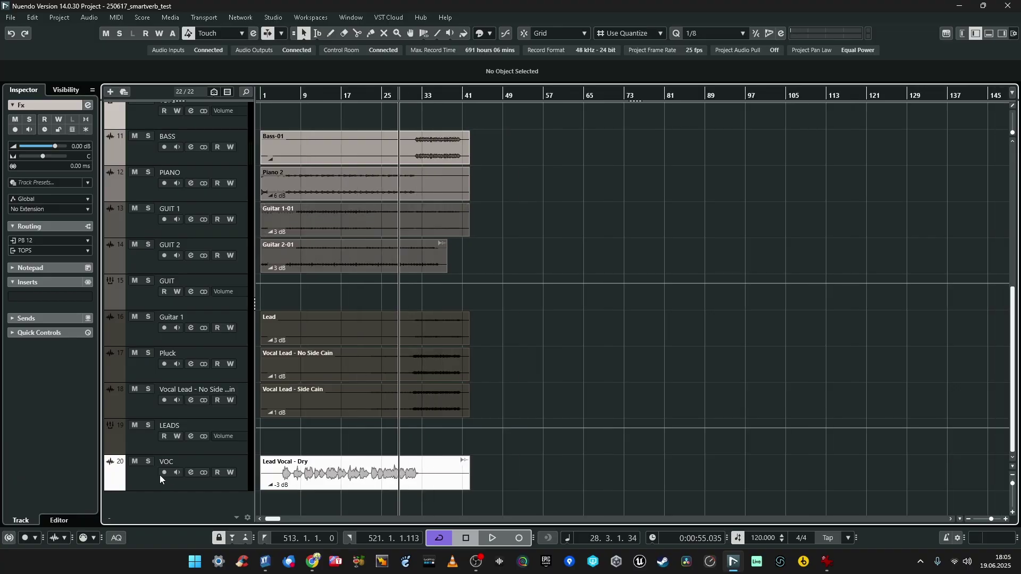
- Review the project's tracks one after another, from VOC through the LEADS, GUIT and SNARES groups up to the drums
{"action": "left_click", "coordinate": [160, 474]}
{"action": "left_click", "coordinate": [155, 434]}
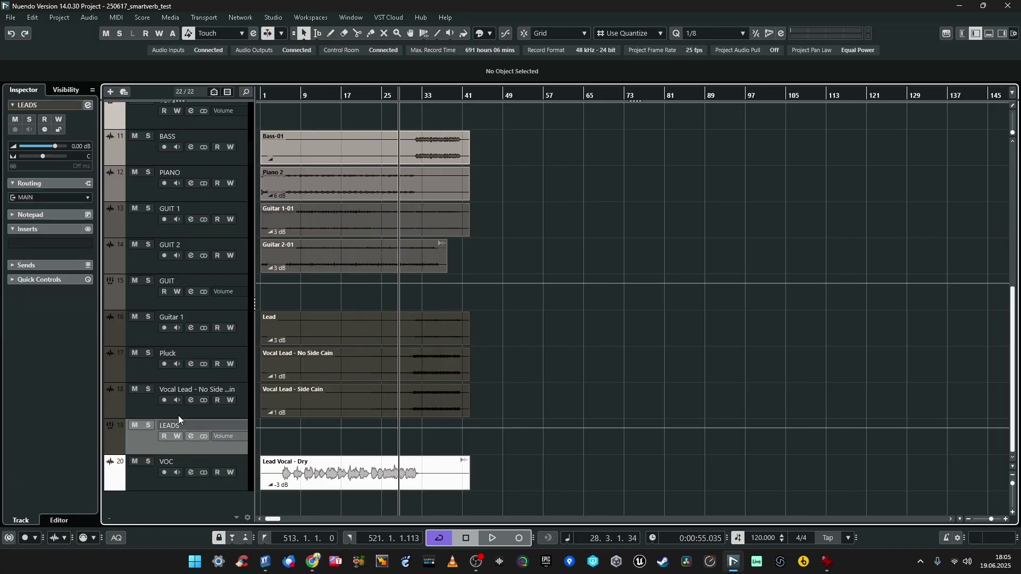
{"action": "left_click", "coordinate": [143, 294]}
{"action": "scroll", "coordinate": [143, 293], "scroll_direction": "up", "scroll_amount": 5}
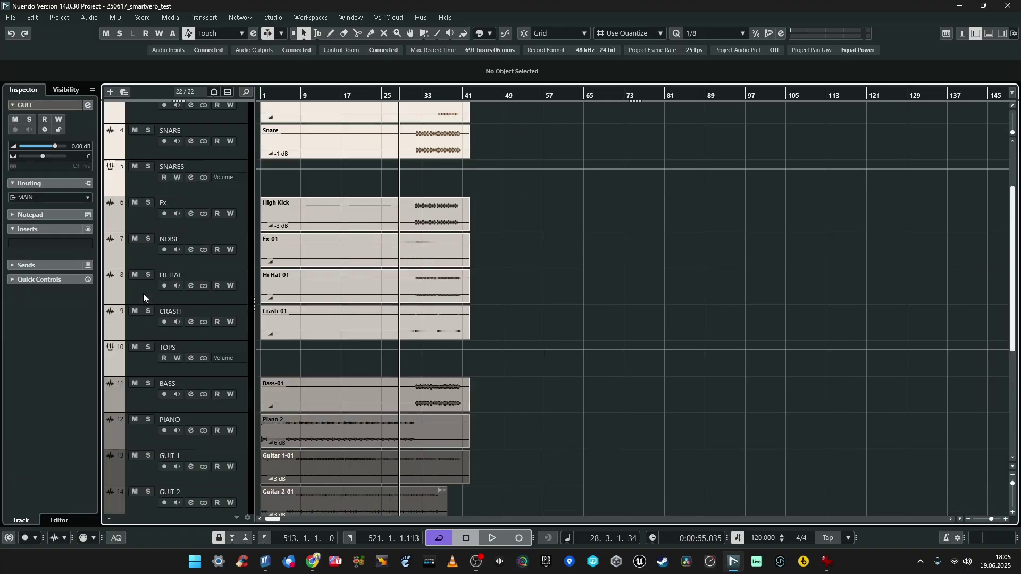
{"action": "scroll", "coordinate": [142, 294], "scroll_direction": "down", "scroll_amount": 2}
{"action": "scroll", "coordinate": [155, 283], "scroll_direction": "up", "scroll_amount": 4}
{"action": "left_click", "coordinate": [138, 257]}
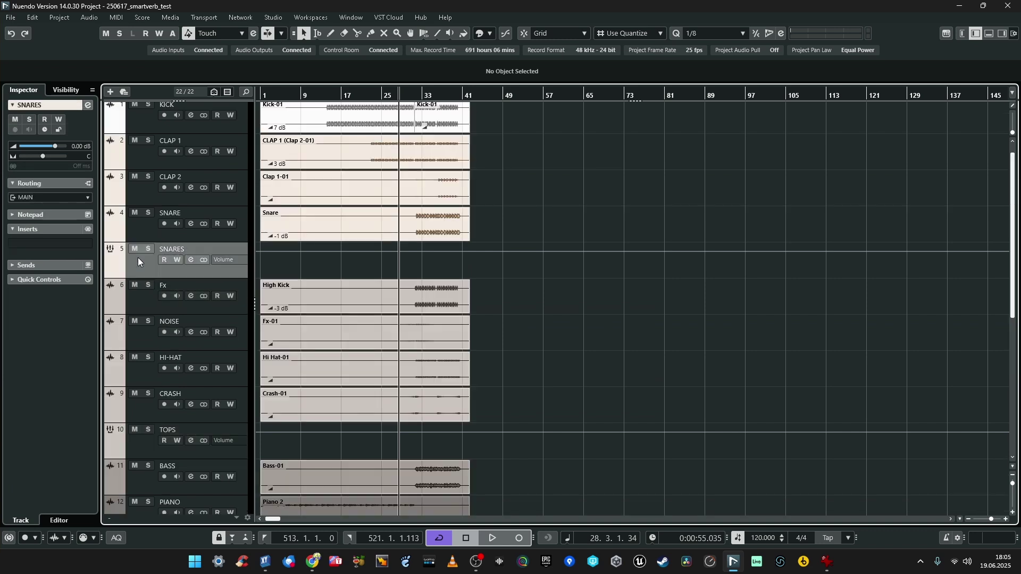
{"action": "scroll", "coordinate": [180, 280], "scroll_direction": "up", "scroll_amount": 1}
{"action": "left_click", "coordinate": [150, 139]}
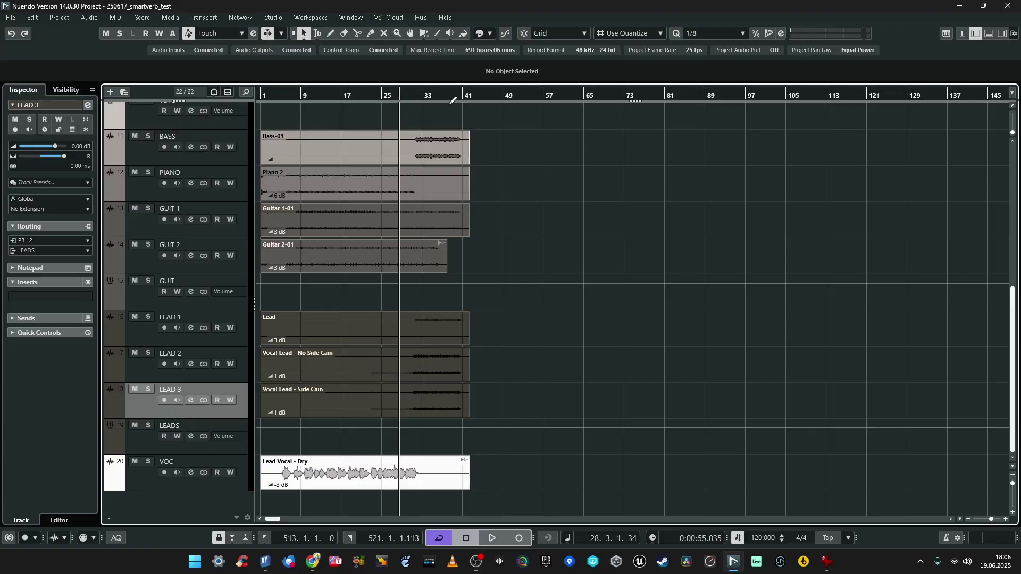
- Divide the track list and add one stereo effect track with smartReverb2, routed to MAIN and created outside a folder
{"action": "left_click_drag", "start_coordinate": [452, 101], "coordinate": [428, 150]}
{"action": "scroll", "coordinate": [184, 413], "scroll_direction": "down", "scroll_amount": 1}
{"action": "left_click", "coordinate": [145, 482]}
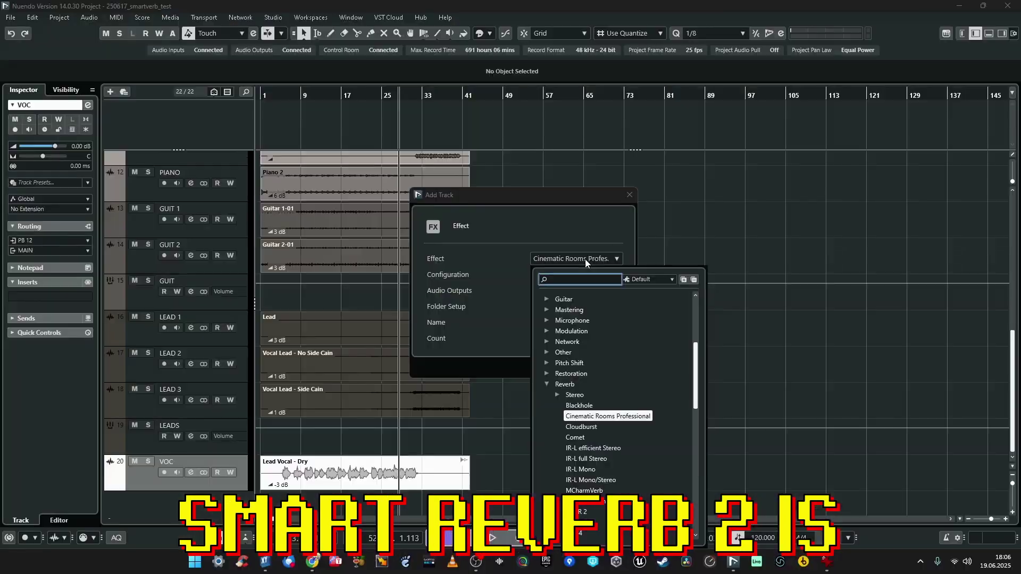
{"action": "type", "text": "smart"}
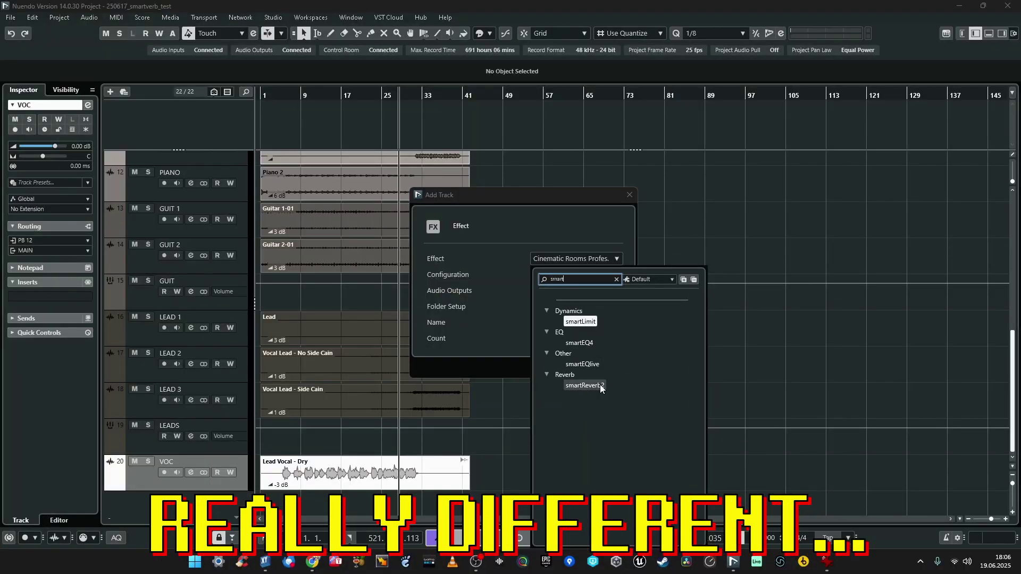
{"action": "left_click", "coordinate": [600, 386]}
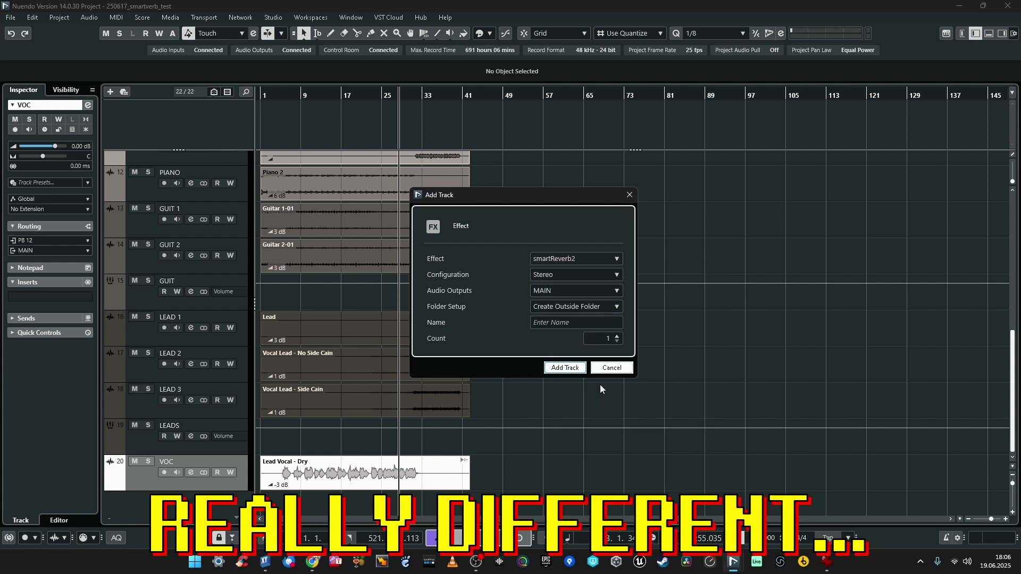
{"action": "key", "text": "Return"}
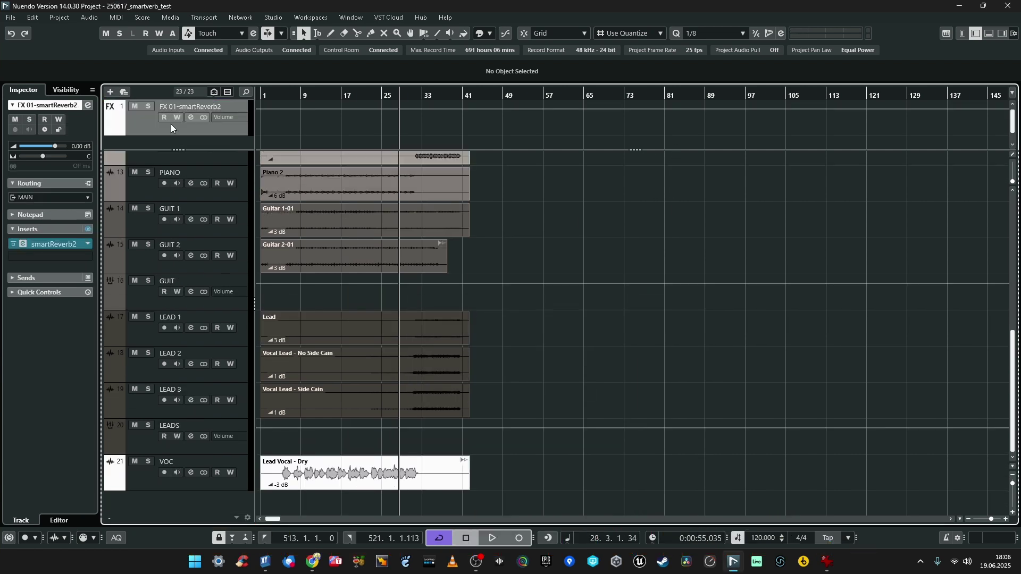
- Add an active send from the VOC track to the smartReverb2 effect track at a level of 0.00
{"action": "left_click", "coordinate": [138, 485]}
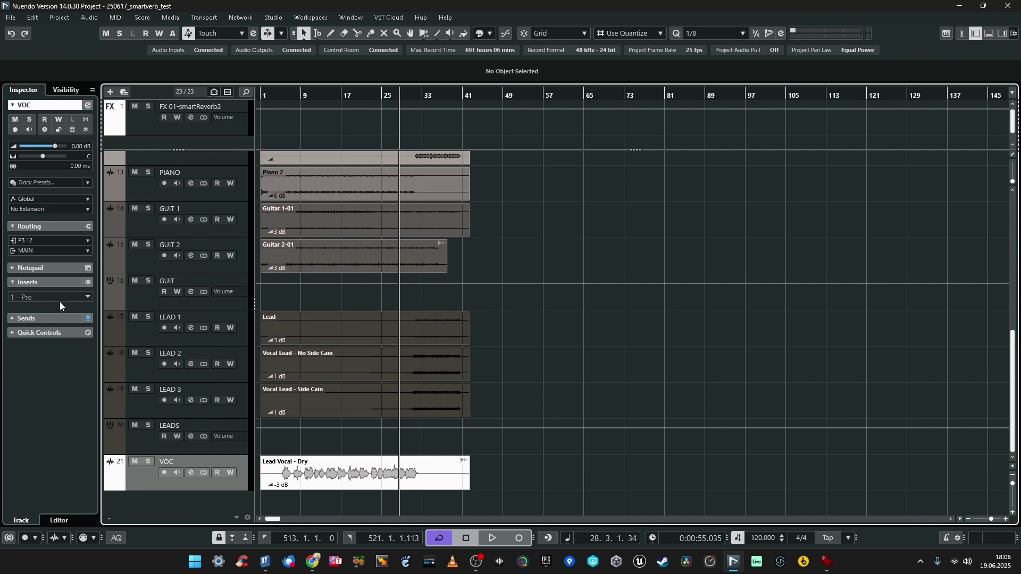
{"action": "left_click", "coordinate": [60, 300]}
{"action": "left_click", "coordinate": [57, 267]}
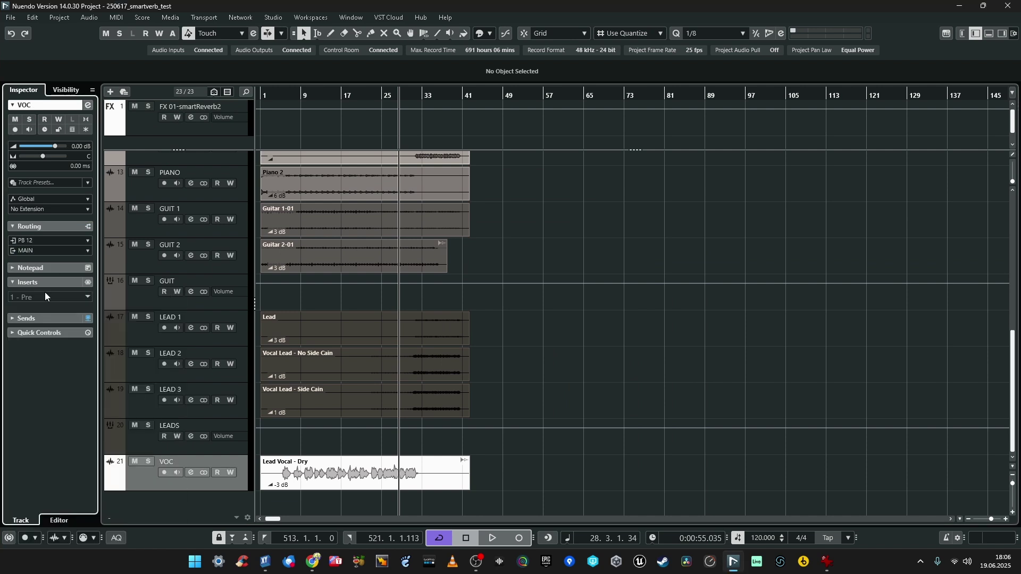
{"action": "left_click", "coordinate": [35, 318]}
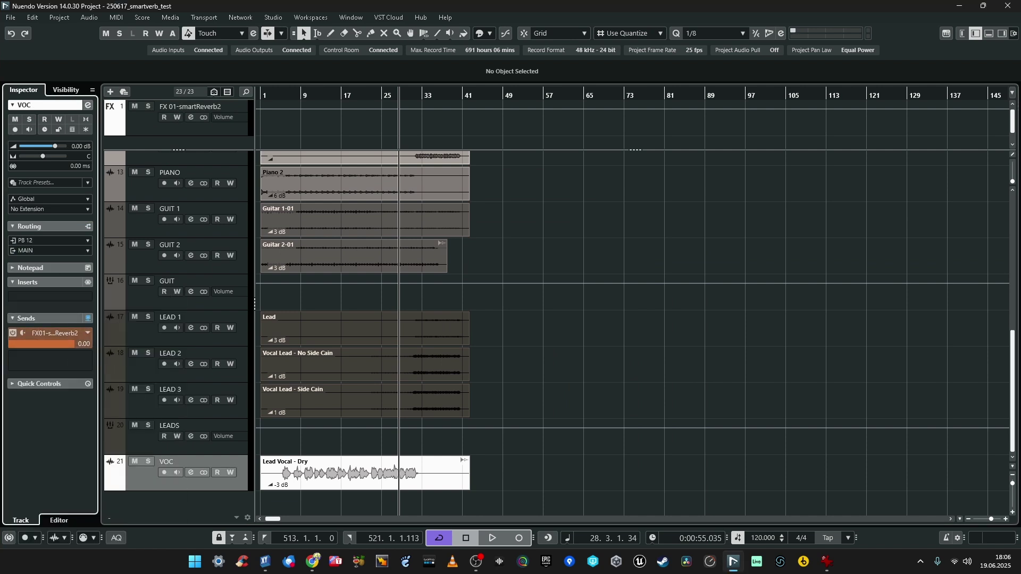
- Open smartReverb2 on the effect track, run its learning process on the soloed vocal, and restart playback with the adapted reverb
{"action": "left_click", "coordinate": [191, 117]}
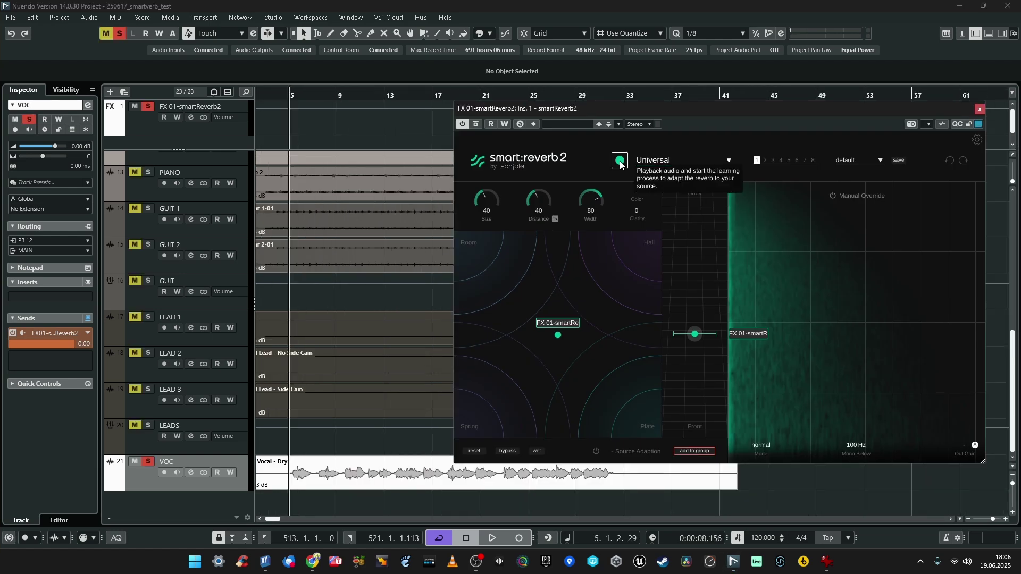
{"action": "left_click", "coordinate": [620, 161]}
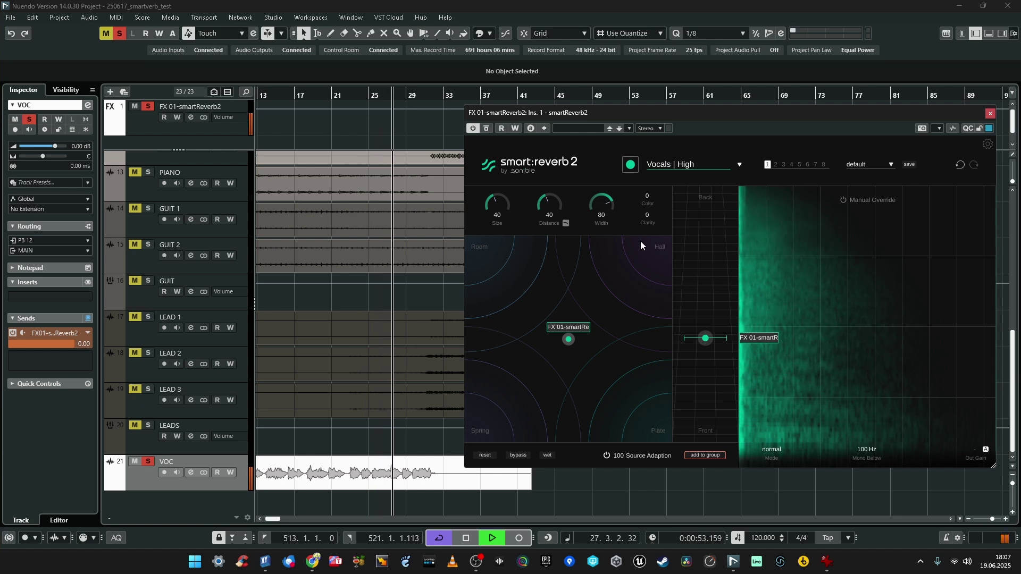
{"action": "key", "text": "space"}
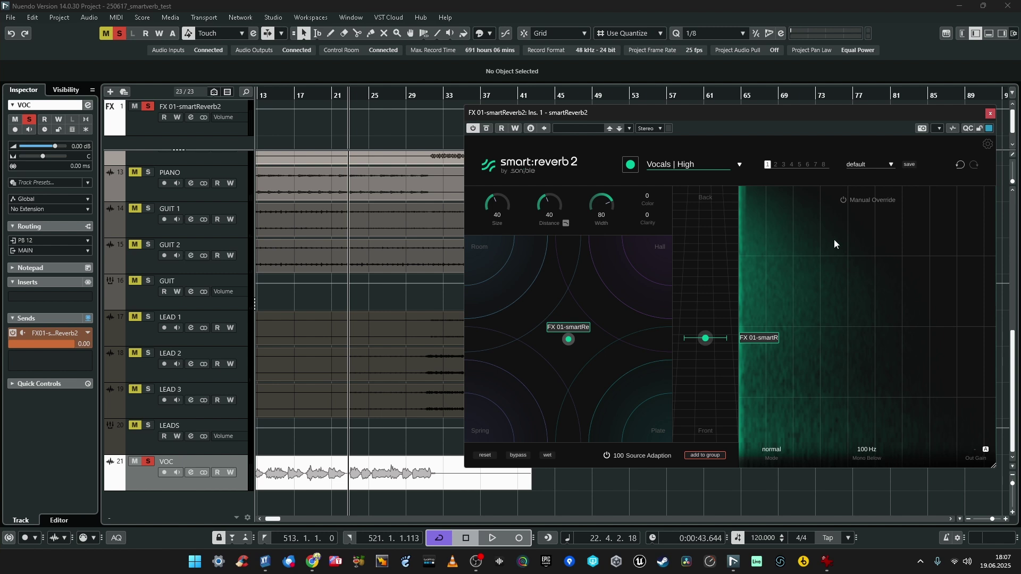
{"action": "key", "text": "space"}
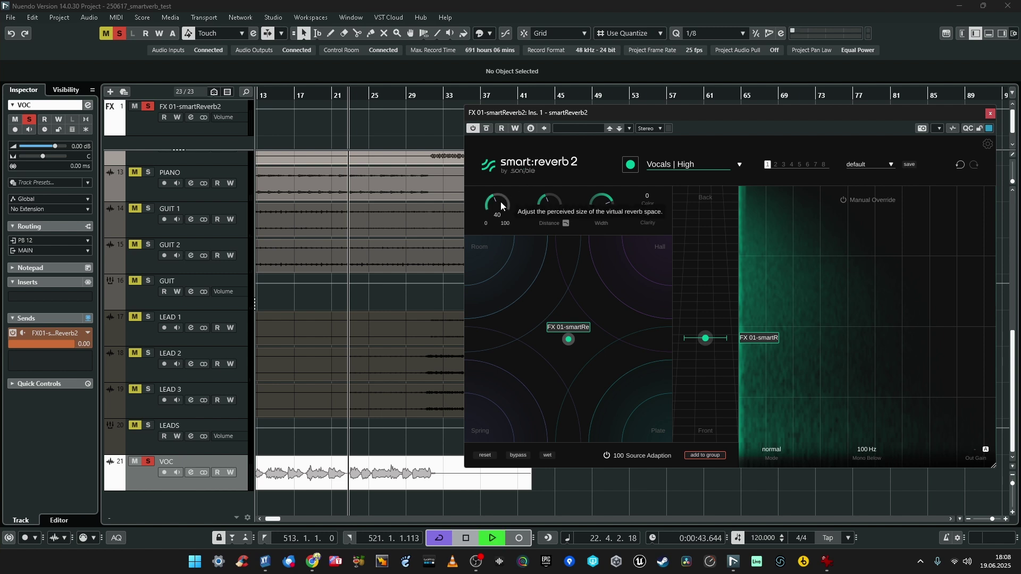
- Set the reverb's Size to 35 and Distance to 100, and audition the effect on the soloed vocal
{"action": "scroll", "coordinate": [500, 202], "scroll_direction": "up", "scroll_amount": 6}
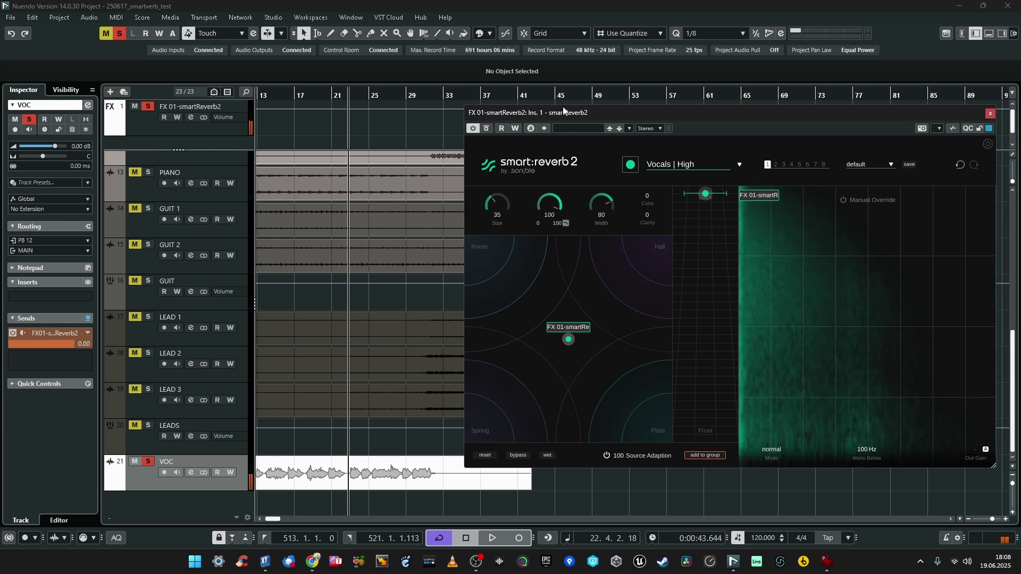
{"action": "left_click_drag", "start_coordinate": [694, 199], "coordinate": [686, 427]}
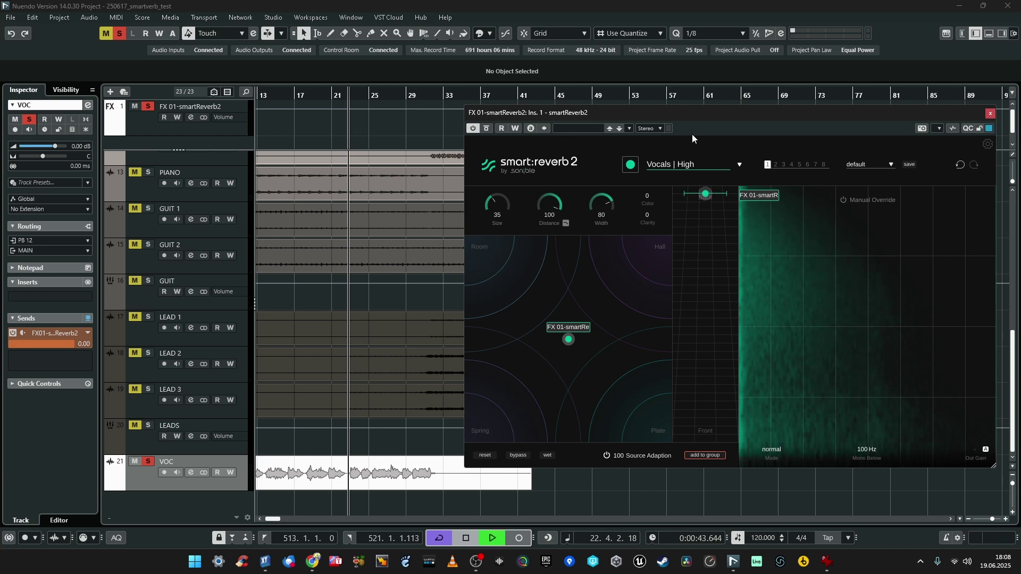
{"action": "key", "text": "space"}
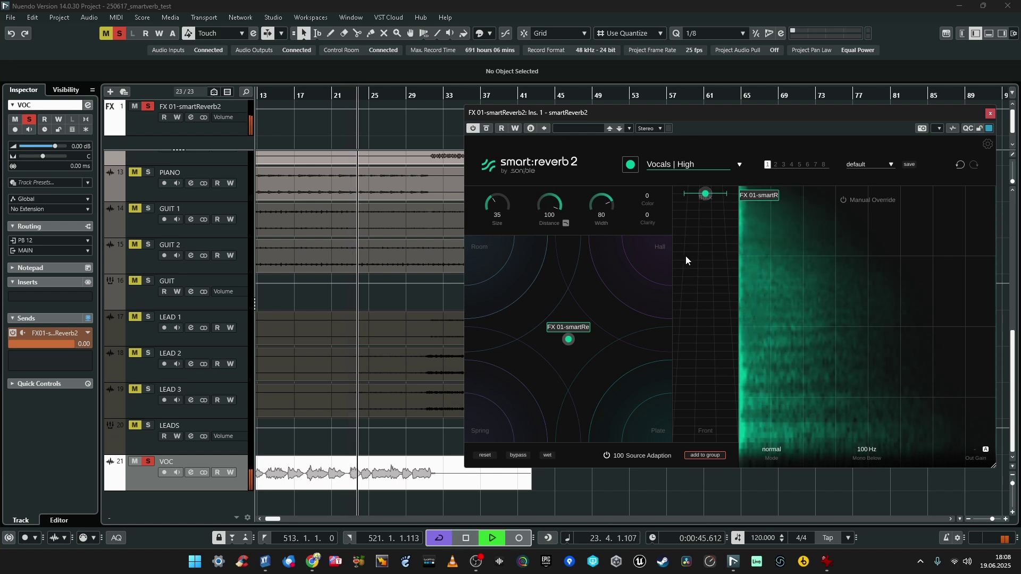
{"action": "key", "text": "space"}
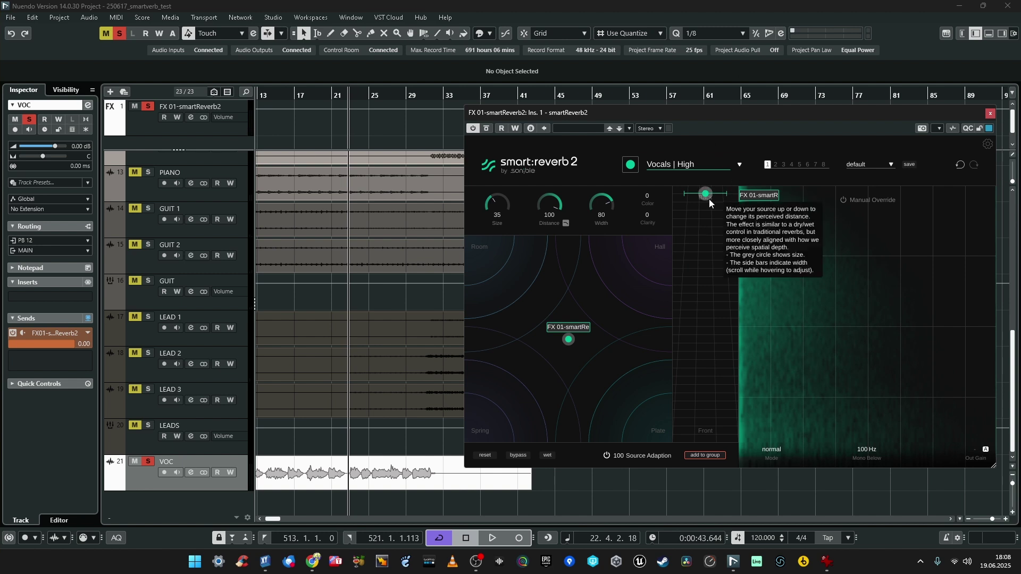
- Audition the vocal with the reverb Width at 0, then set Width to 100 and Distance to 49
{"action": "key", "text": "space"}
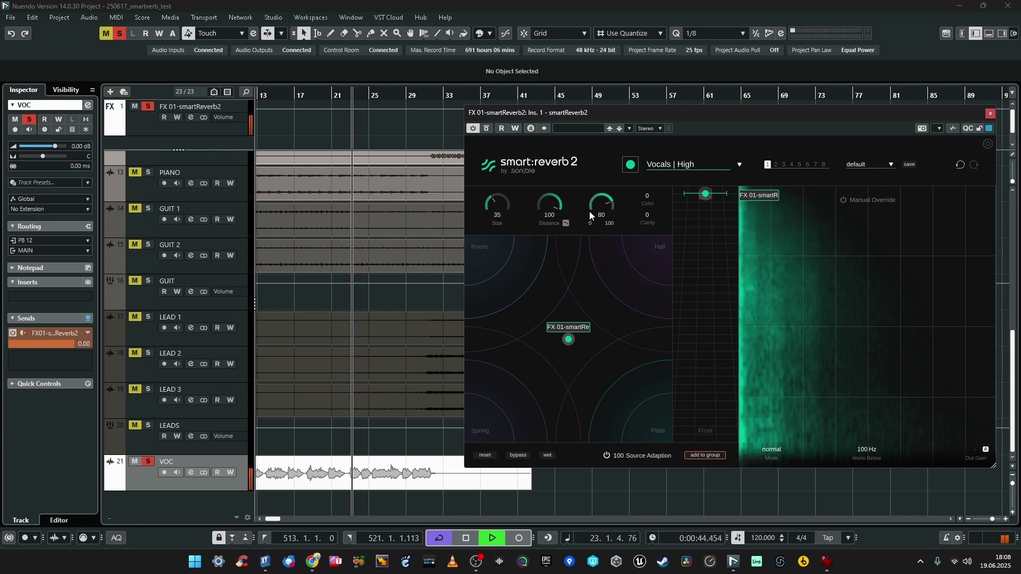
{"action": "key", "text": "space"}
{"action": "mouse_move", "coordinate": [589, 212]}
{"action": "left_mouse_down"}
{"action": "mouse_move", "coordinate": [598, 204]}
{"action": "mouse_move", "coordinate": [598, 222]}
{"action": "mouse_move", "coordinate": [605, 209]}
{"action": "left_mouse_up"}
{"action": "key", "text": "space"}
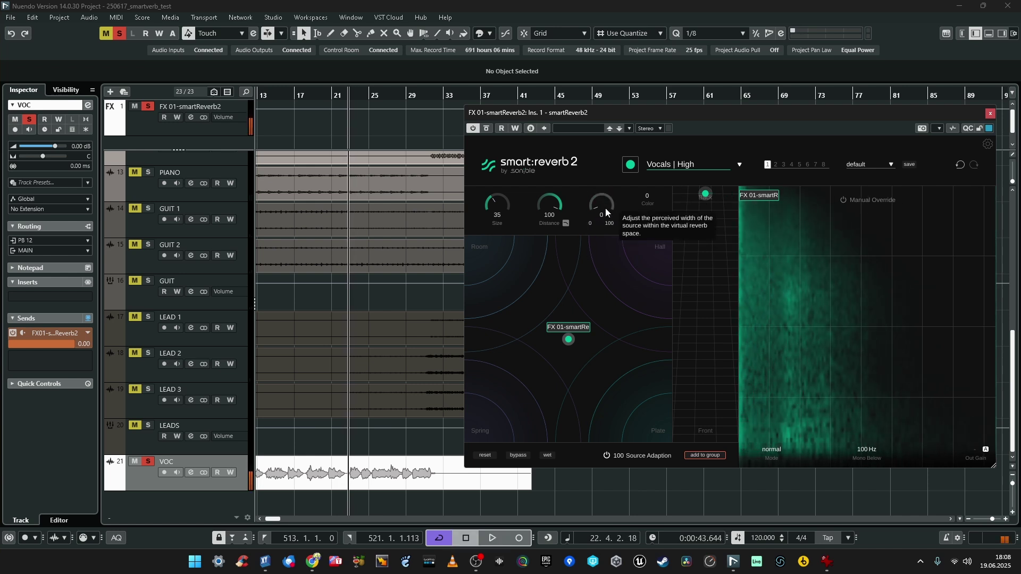
{"action": "key", "text": "space"}
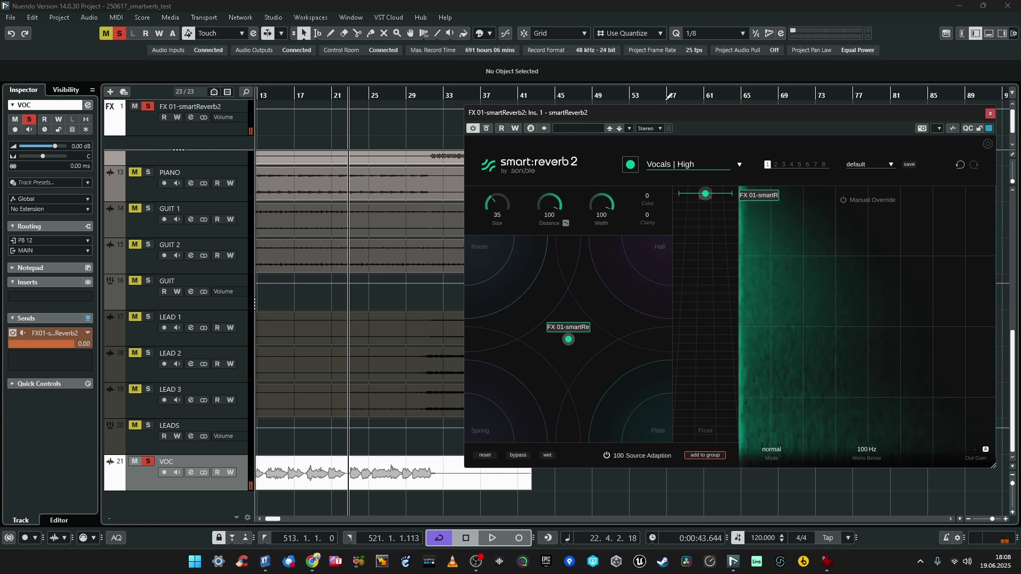
{"action": "left_click_drag", "start_coordinate": [699, 197], "coordinate": [678, 318]}
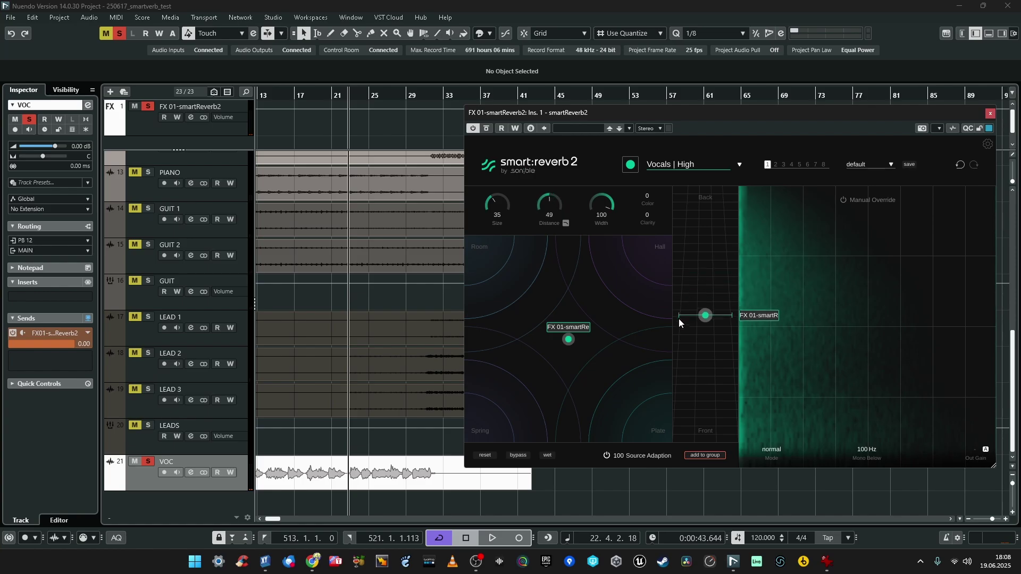
- Enable the reverb's wet mode, set the VOC track's send level to -12, and play the vocal
{"action": "double_click", "coordinate": [84, 341]}
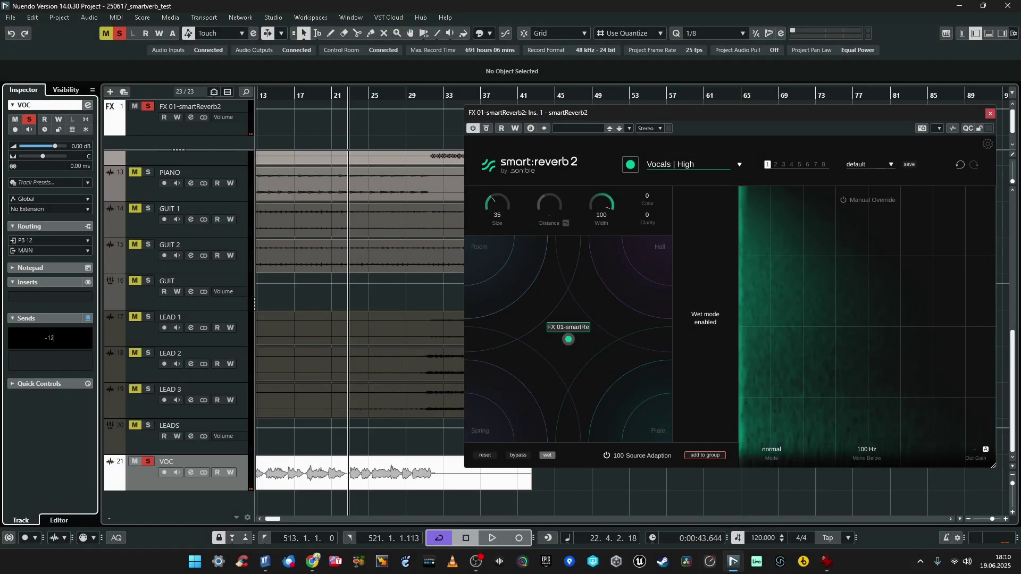
{"action": "key", "text": "Return"}
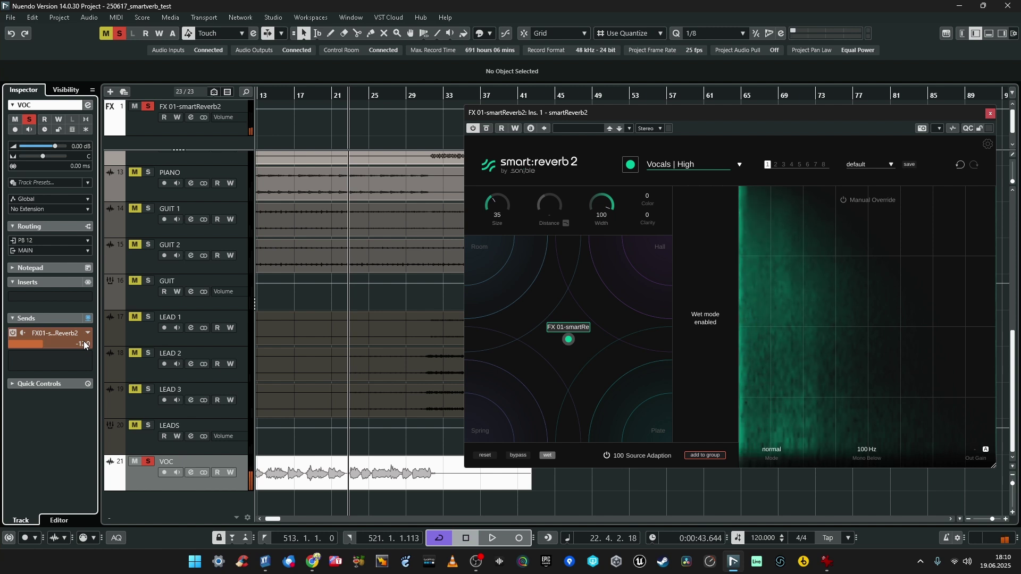
{"action": "key", "text": "space"}
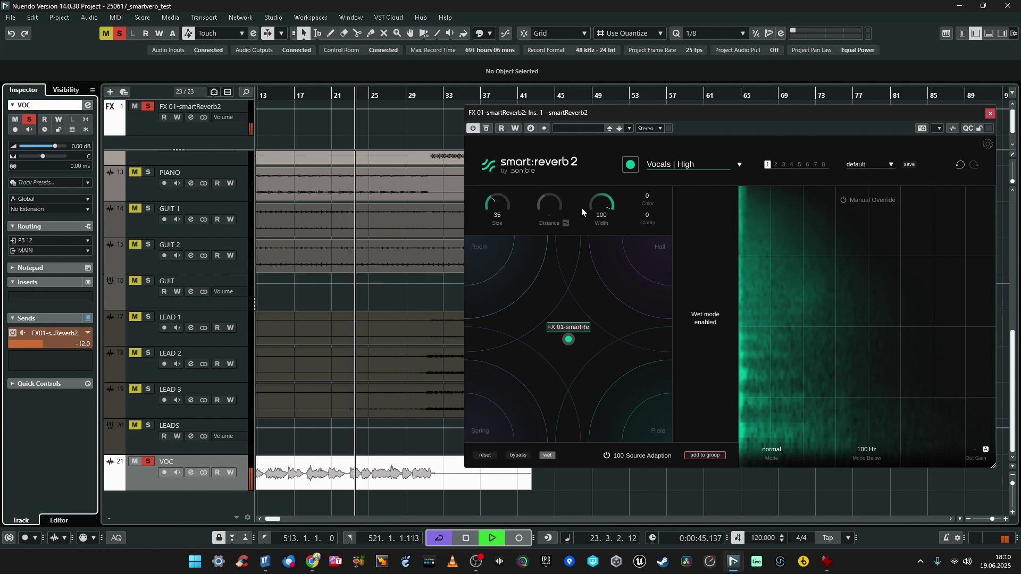
{"action": "key", "text": "space"}
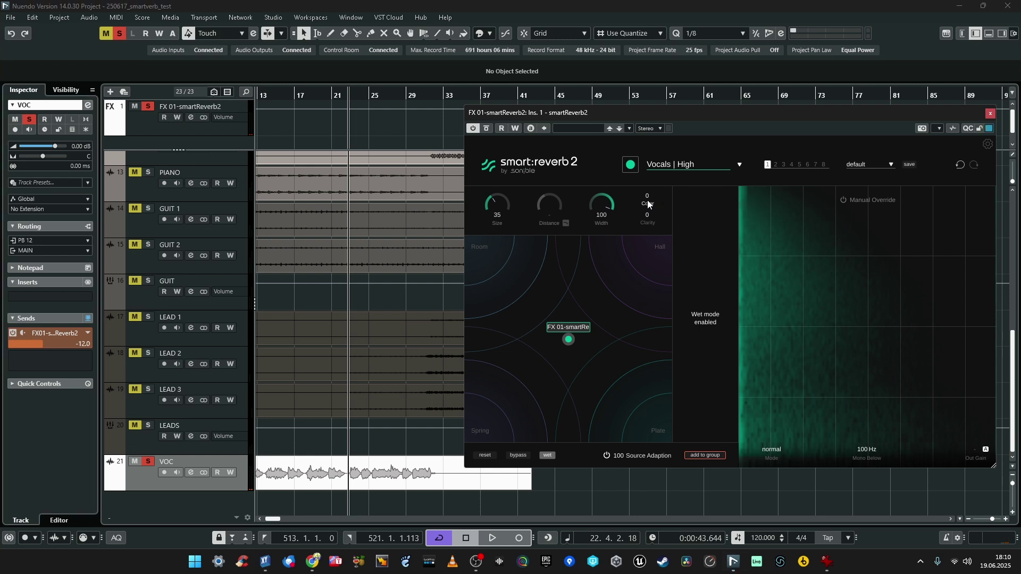
- Audition the reverb with Color at -100, then set Color to 15 and Clarity to 100
{"action": "left_click_drag", "start_coordinate": [646, 200], "coordinate": [623, 303]}
{"action": "key", "text": "space"}
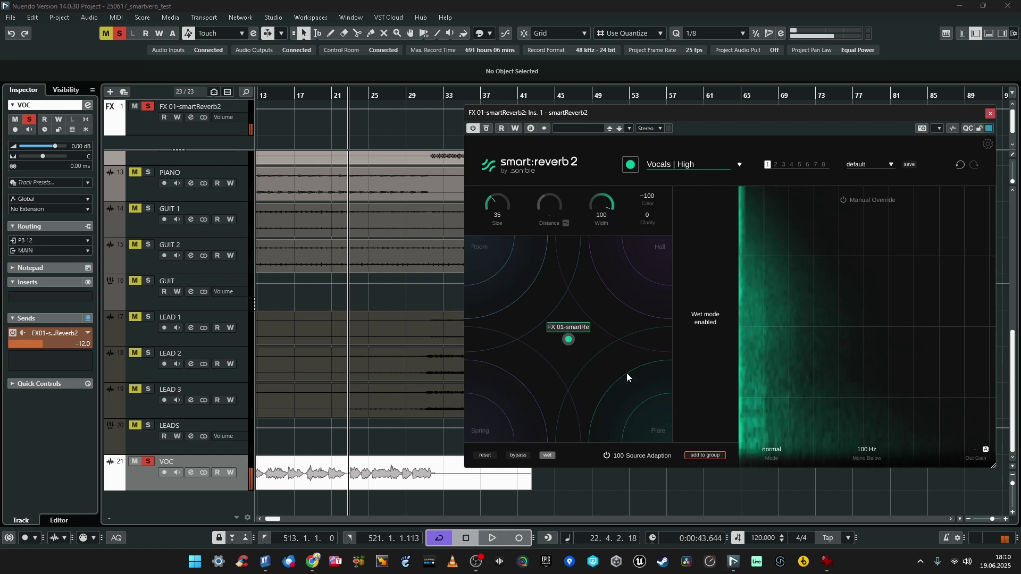
{"action": "left_click_drag", "start_coordinate": [646, 200], "coordinate": [605, 153]}
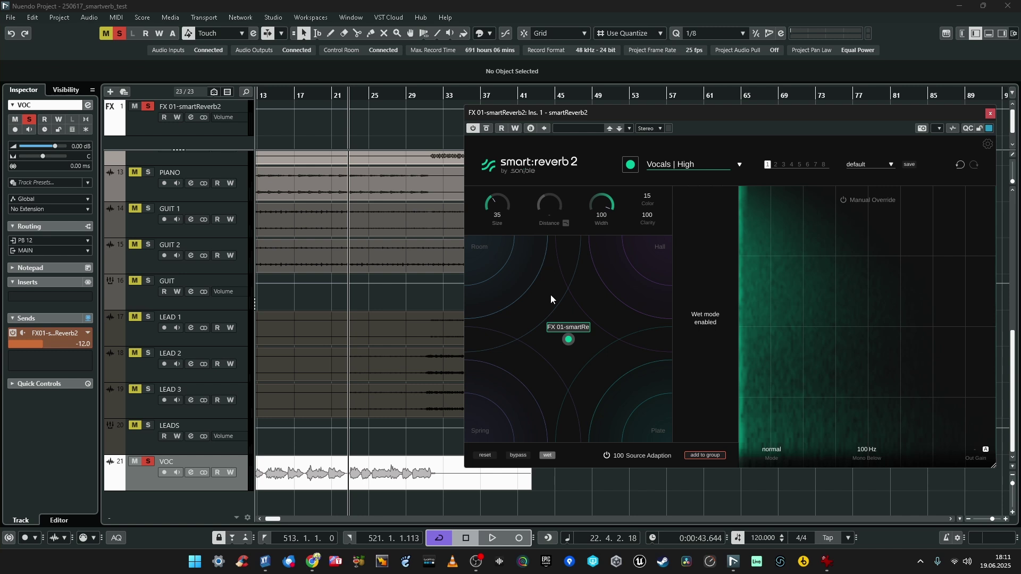
{"action": "key", "text": "space"}
- Audition the Hall, Plate and Spring corners of the reverb matrix, then return the thumb near the matrix centre
{"action": "left_click_drag", "start_coordinate": [562, 333], "coordinate": [729, 195]}
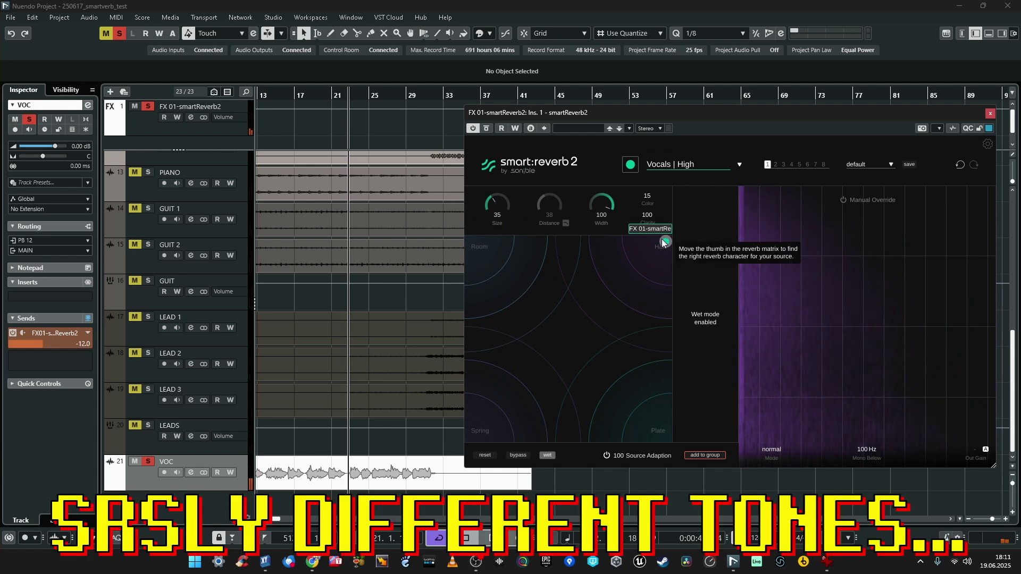
{"action": "left_click_drag", "start_coordinate": [661, 244], "coordinate": [709, 464]}
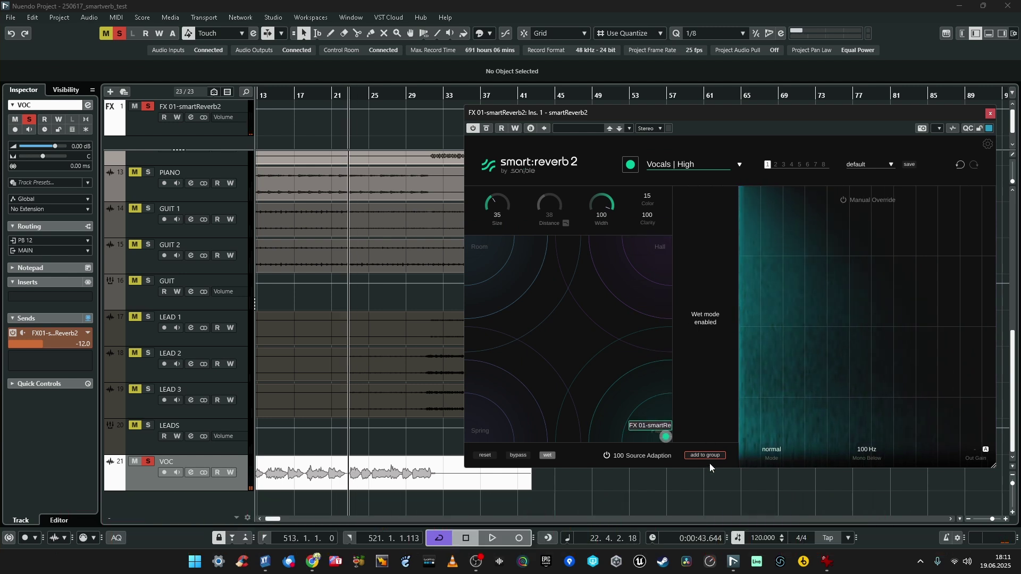
{"action": "key", "text": "space"}
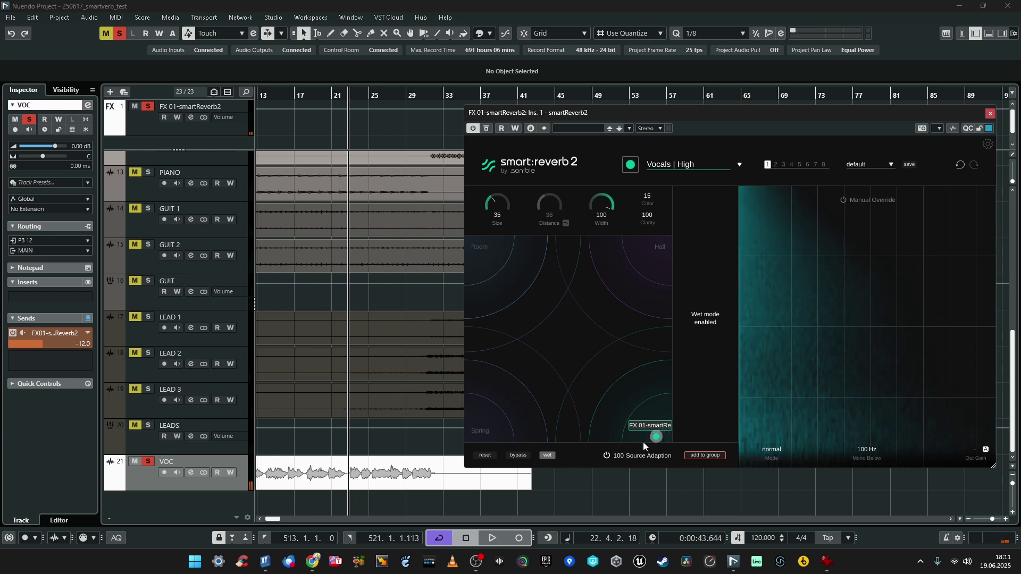
{"action": "left_click_drag", "start_coordinate": [643, 442], "coordinate": [458, 442]}
{"action": "key", "text": "space"}
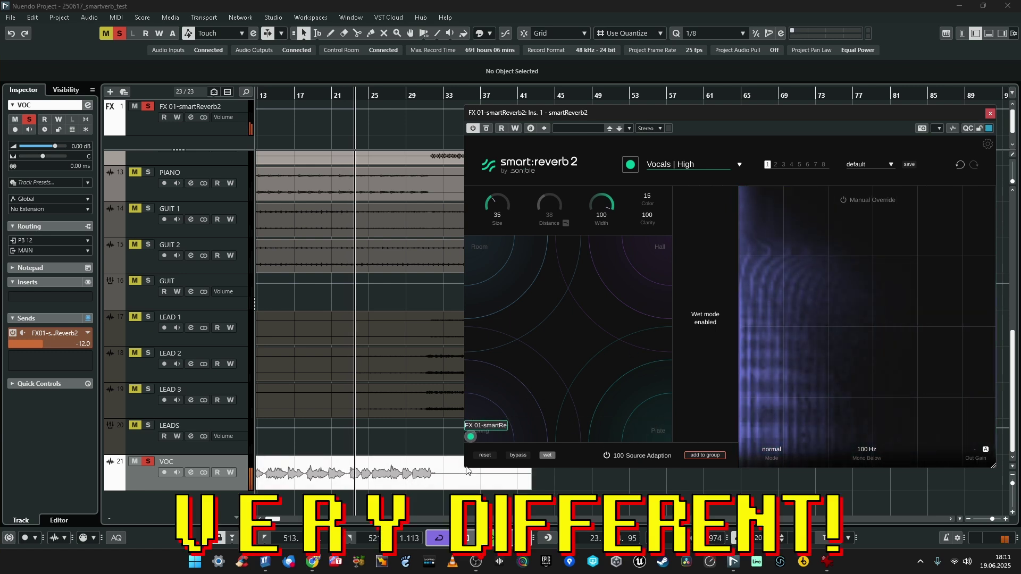
{"action": "key", "text": "space"}
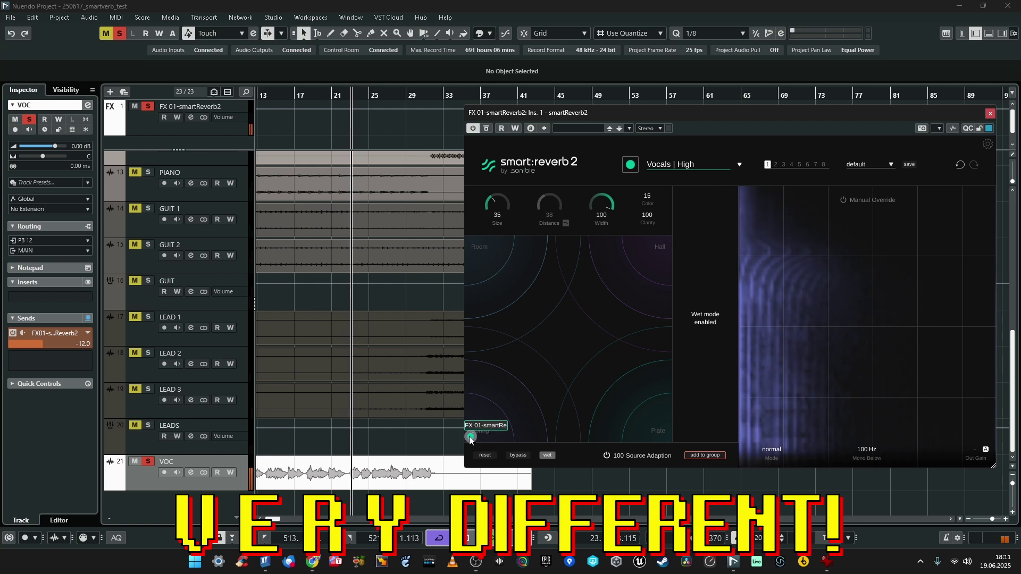
{"action": "left_click_drag", "start_coordinate": [470, 439], "coordinate": [565, 346]}
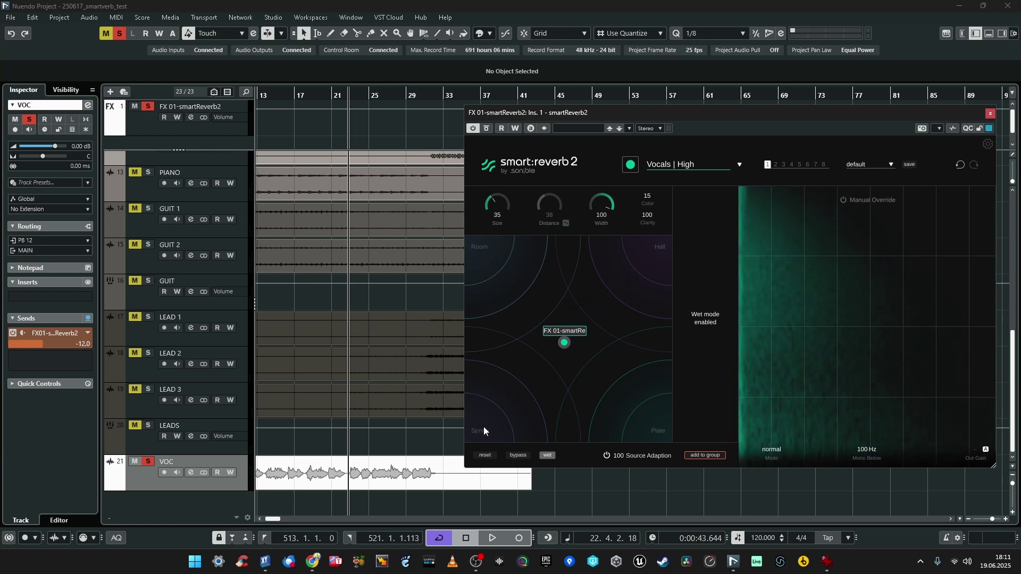
- Audition a spot near Hall, place the matrix thumb on the upper edge between Room and Hall, and set Size to 30
{"action": "left_click_drag", "start_coordinate": [565, 343], "coordinate": [623, 280]}
{"action": "key", "text": "space"}
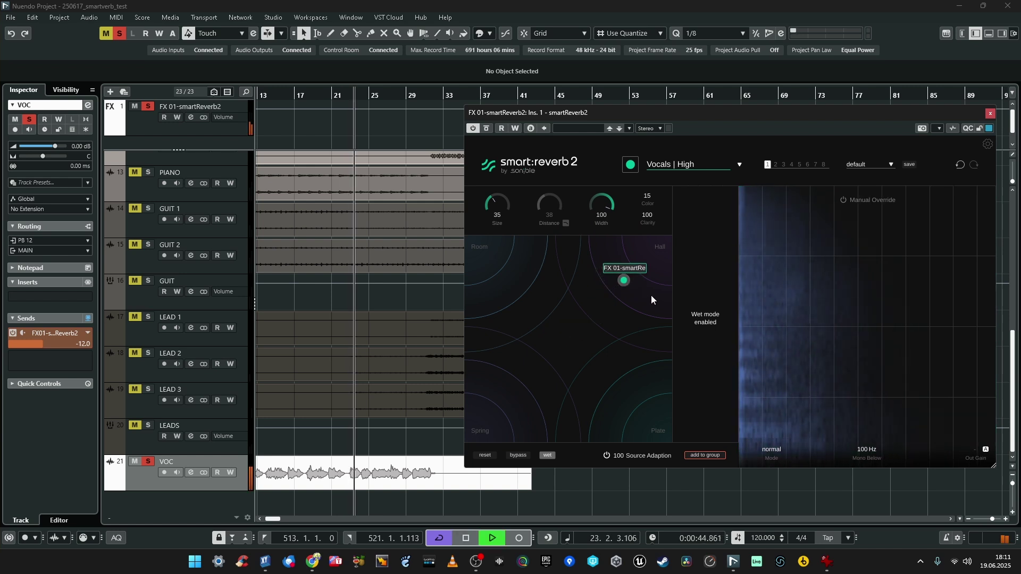
{"action": "left_click_drag", "start_coordinate": [625, 282], "coordinate": [568, 246]}
{"action": "key", "text": "space"}
{"action": "key", "text": "space"}
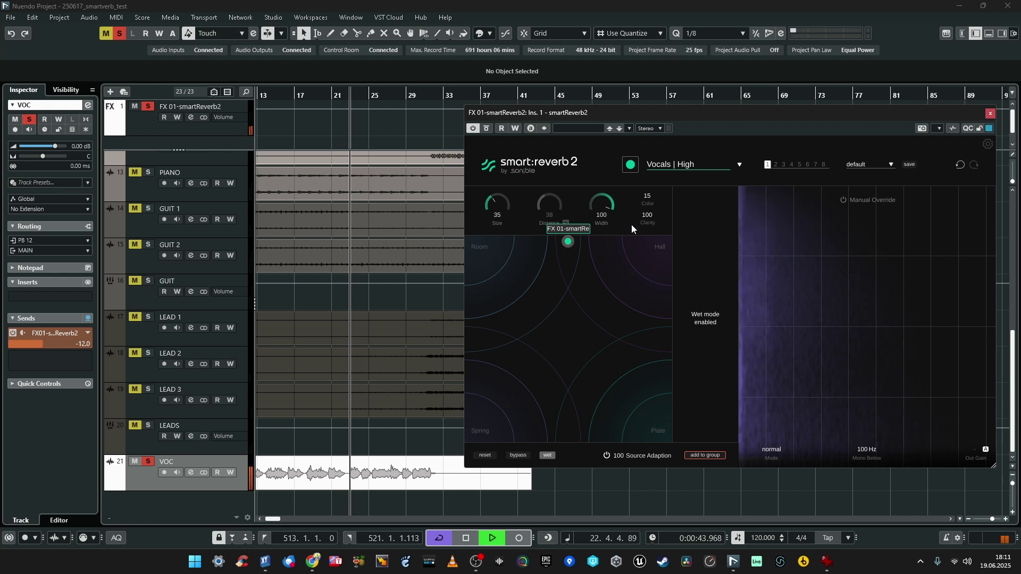
{"action": "left_click_drag", "start_coordinate": [497, 200], "coordinate": [498, 206]}
{"action": "key", "text": "space"}
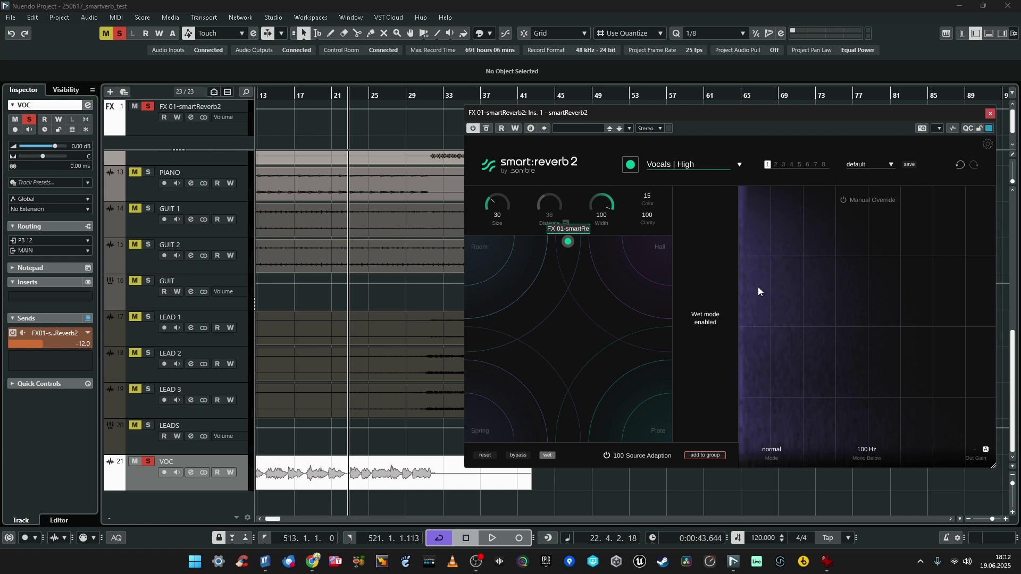
- Enable Manual Override, raise the boundary between Lows and Mids, and try the Lows band at -100 and 100
{"action": "left_click", "coordinate": [842, 201]}
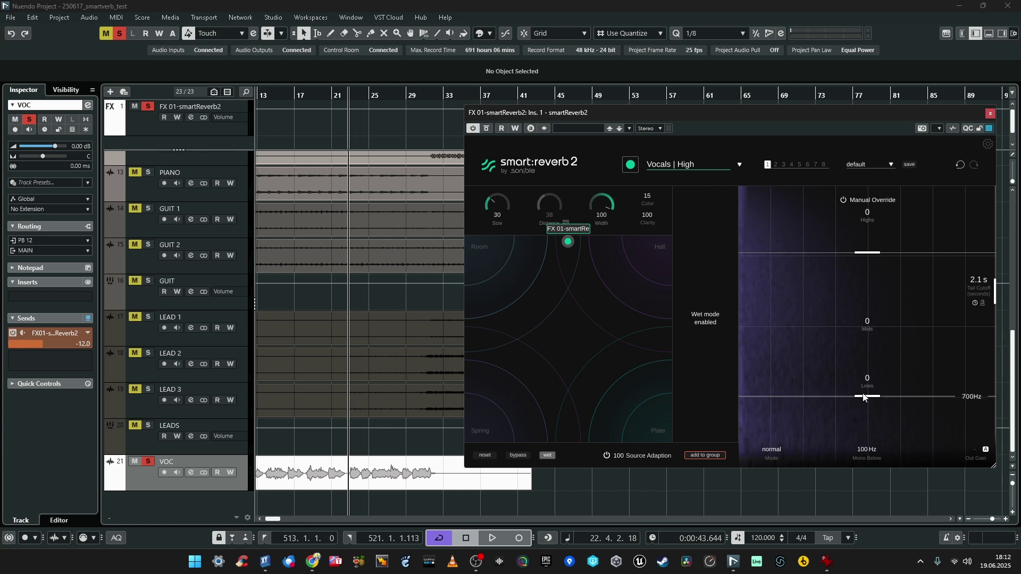
{"action": "left_click_drag", "start_coordinate": [862, 397], "coordinate": [880, 379]}
{"action": "left_click_drag", "start_coordinate": [867, 425], "coordinate": [868, 476]}
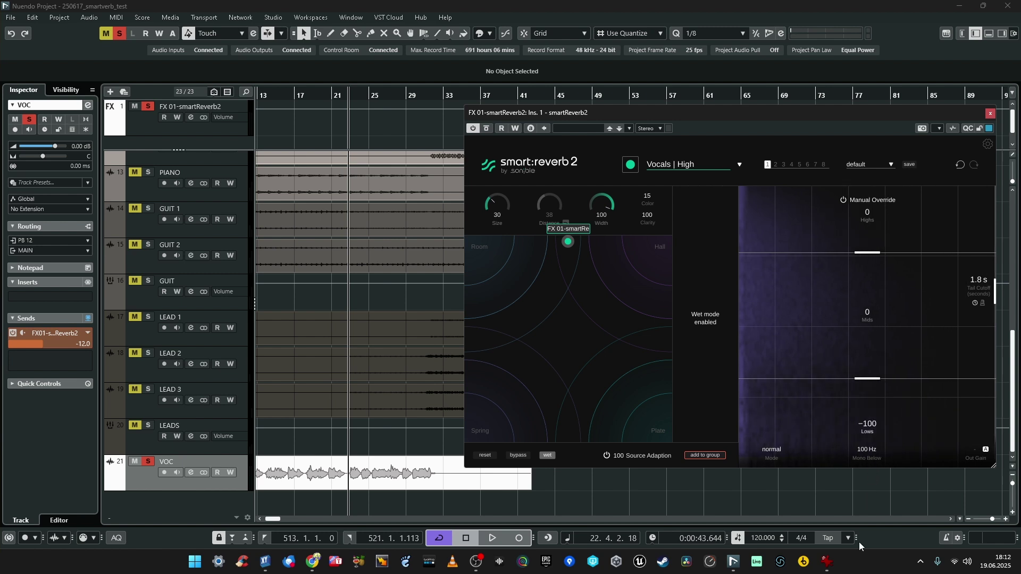
{"action": "left_click_drag", "start_coordinate": [859, 541], "coordinate": [865, 215]}
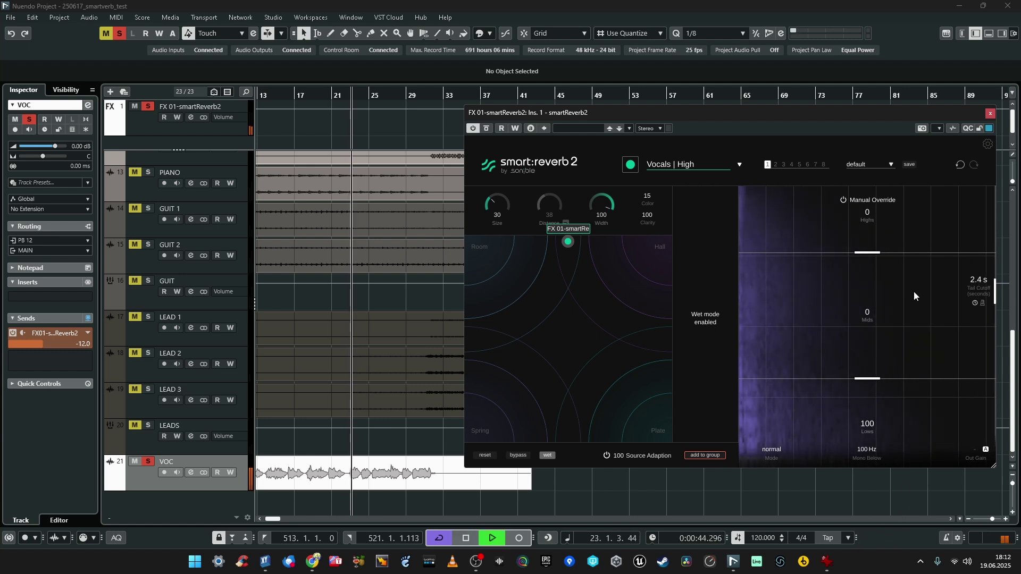
- Audition the Mids band at -100, and reset both the Lows and Mids bands to 0
{"action": "left_click_drag", "start_coordinate": [871, 426], "coordinate": [859, 541]}
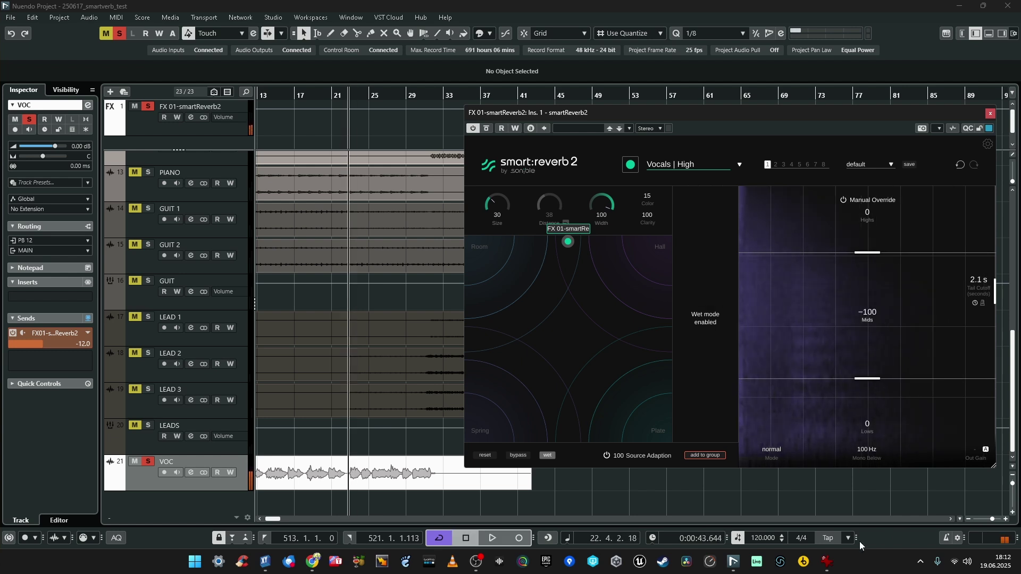
{"action": "key", "text": "space"}
{"action": "double_click", "coordinate": [865, 315]}
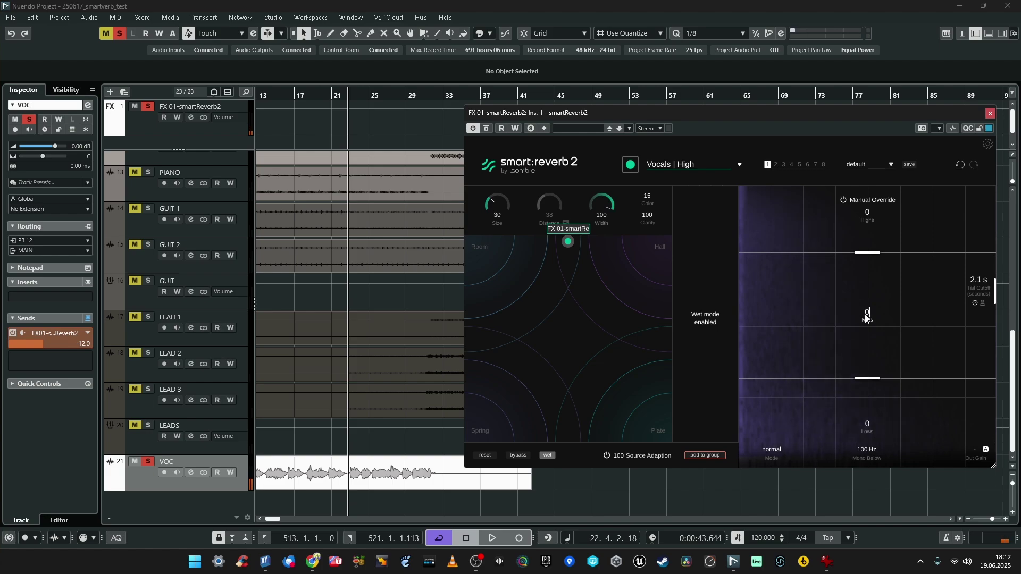
{"action": "type", "text": "0"}
{"action": "key", "text": "Return"}
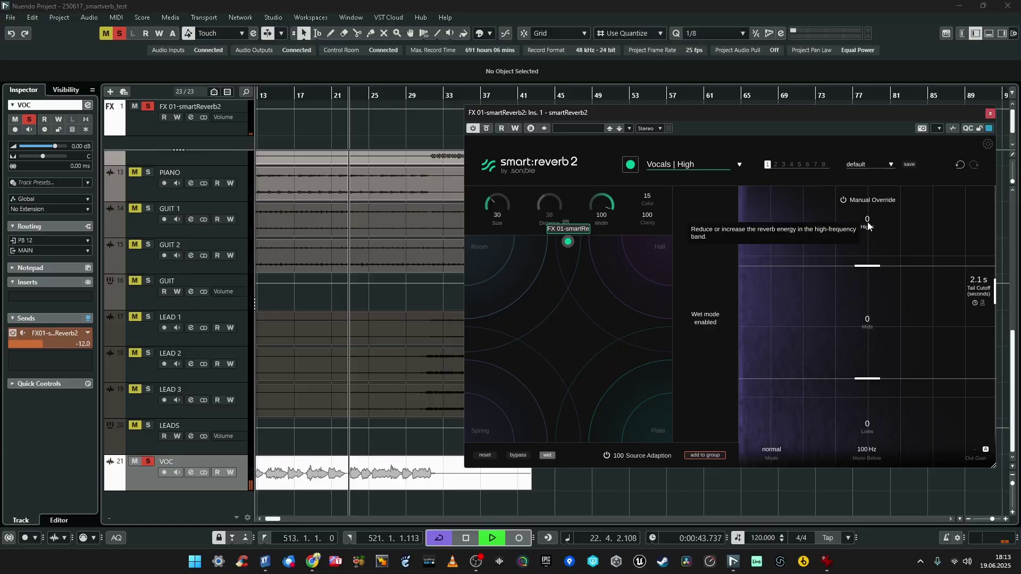
- Set the reverb's Highs band to 38 and the Lows band to -24 while auditioning the vocal
{"action": "left_click_drag", "start_coordinate": [866, 221], "coordinate": [907, 196]}
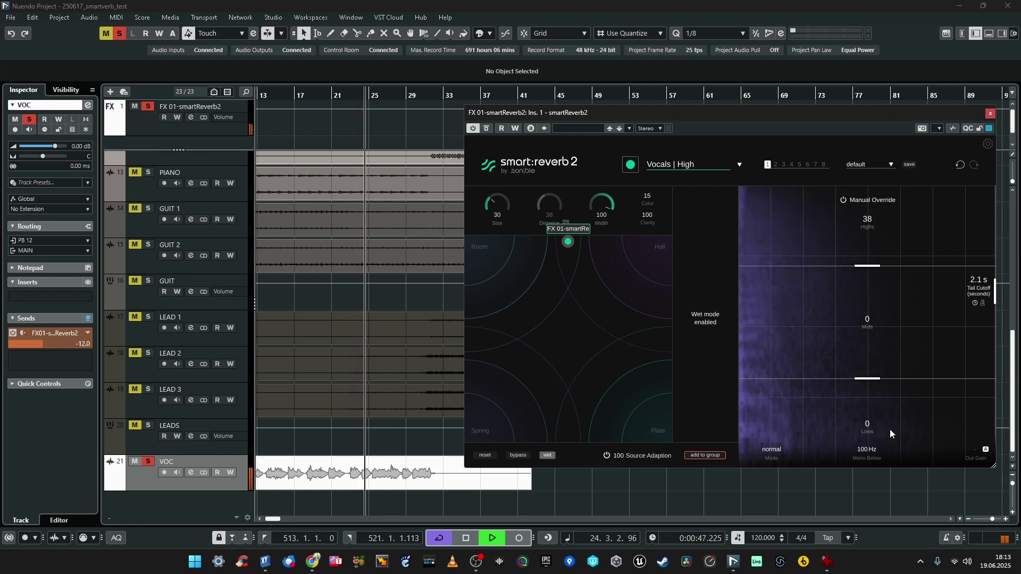
{"action": "left_click_drag", "start_coordinate": [889, 429], "coordinate": [876, 443]}
{"action": "key", "text": "space"}
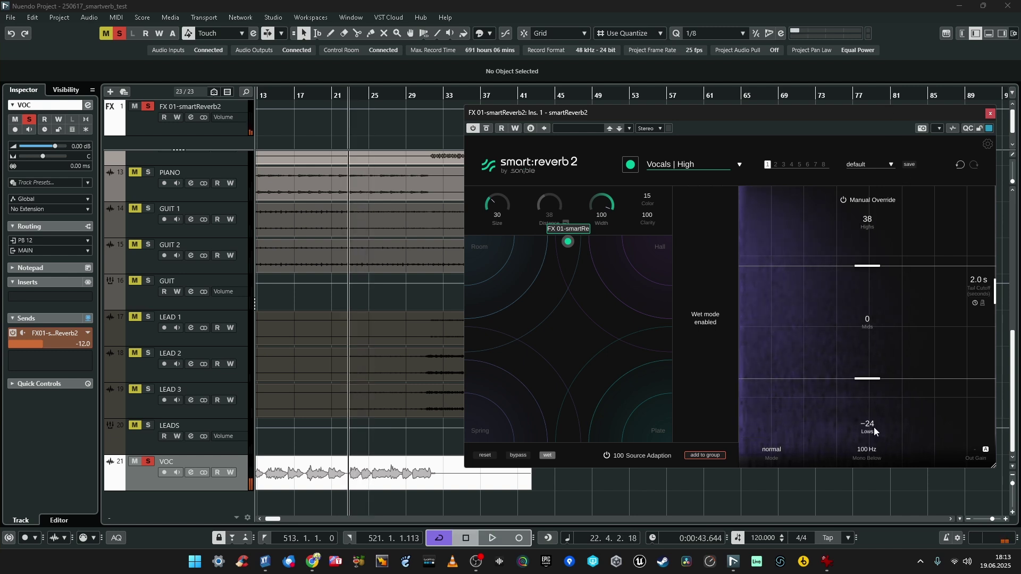
- Create a new reverb group named VOC containing this smartReverb2 instance, and close the plug-in window
{"action": "left_click", "coordinate": [713, 454]}
{"action": "type", "text": "VOC"}
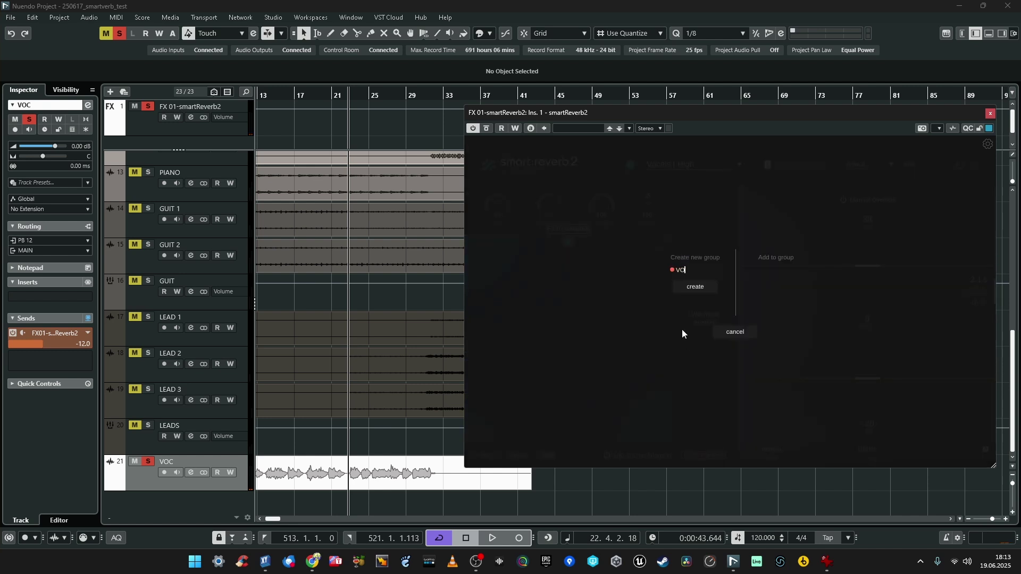
{"action": "left_click", "coordinate": [696, 288]}
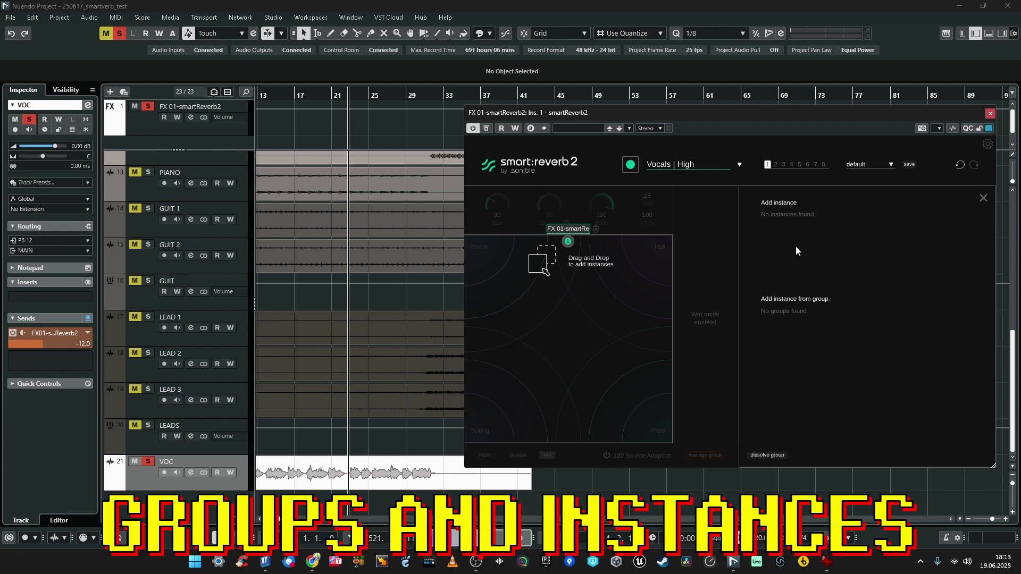
{"action": "left_click_drag", "start_coordinate": [568, 245], "coordinate": [612, 287]}
{"action": "left_click", "coordinate": [990, 113]}
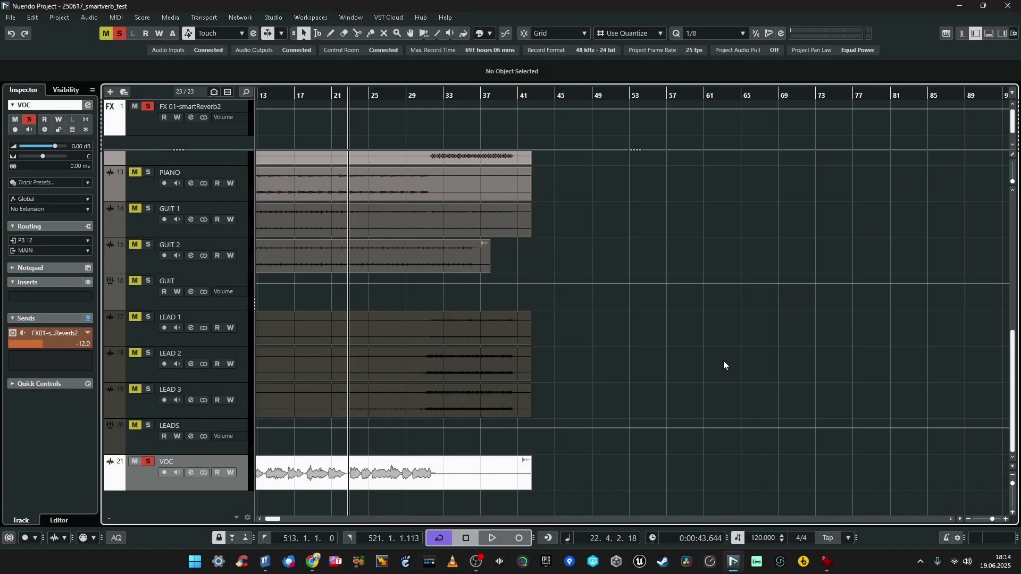
- Clear the solo state of all tracks and select the SNARES group track
{"action": "left_click", "coordinate": [140, 438]}
{"action": "left_click", "coordinate": [150, 464]}
{"action": "left_click", "coordinate": [155, 438]}
{"action": "scroll", "coordinate": [169, 410], "scroll_direction": "up", "scroll_amount": 5}
{"action": "scroll", "coordinate": [174, 378], "scroll_direction": "down", "scroll_amount": 1}
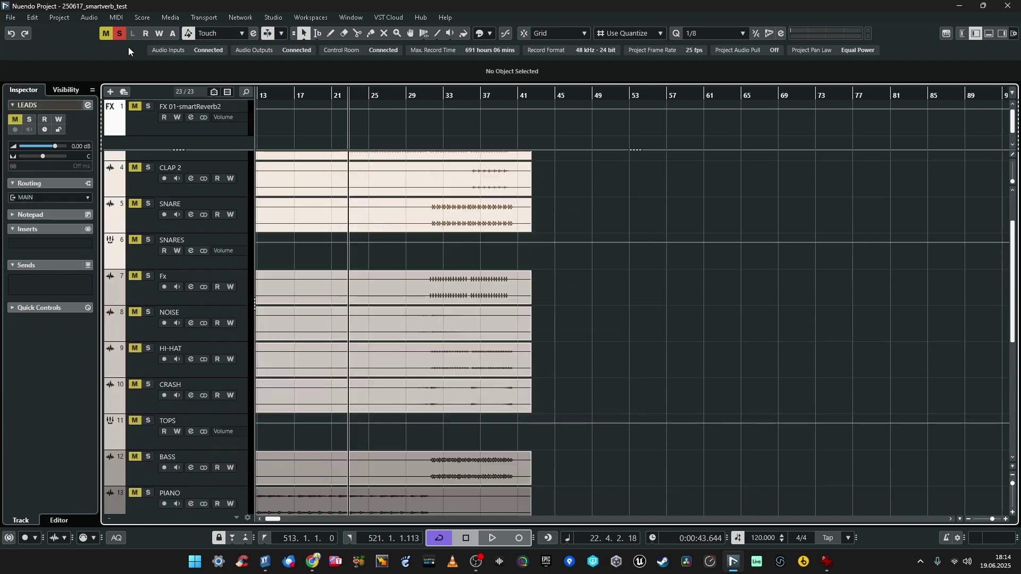
{"action": "left_click", "coordinate": [119, 33]}
{"action": "scroll", "coordinate": [244, 185], "scroll_direction": "up", "scroll_amount": 1}
{"action": "scroll", "coordinate": [243, 185], "scroll_direction": "down", "scroll_amount": 2}
{"action": "left_click", "coordinate": [147, 251]}
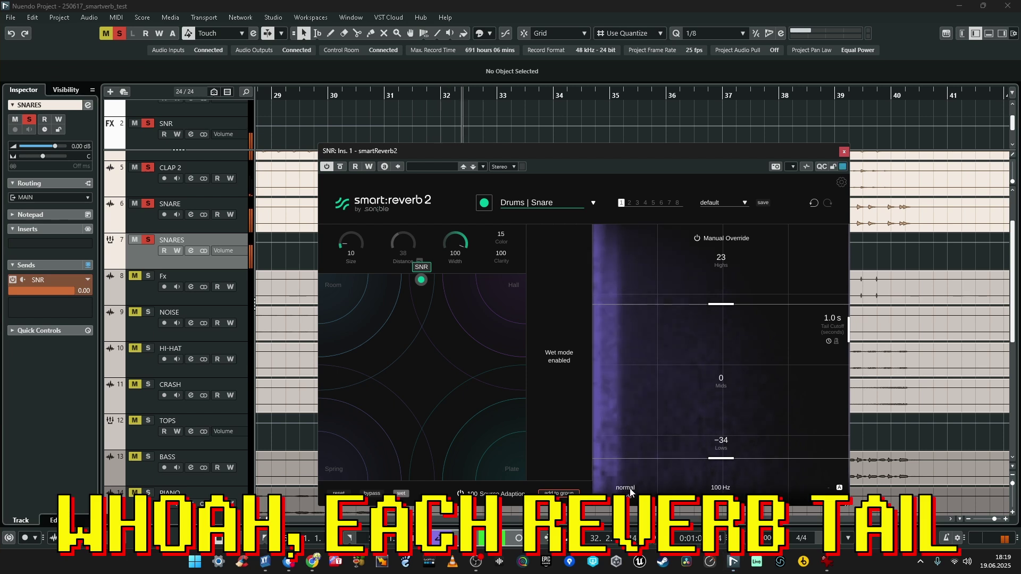
- Audition the infinite, bounce and normal modes on the SNR reverb, choose bounce, and set the SNARES send level to -12
{"action": "left_click", "coordinate": [627, 488]}
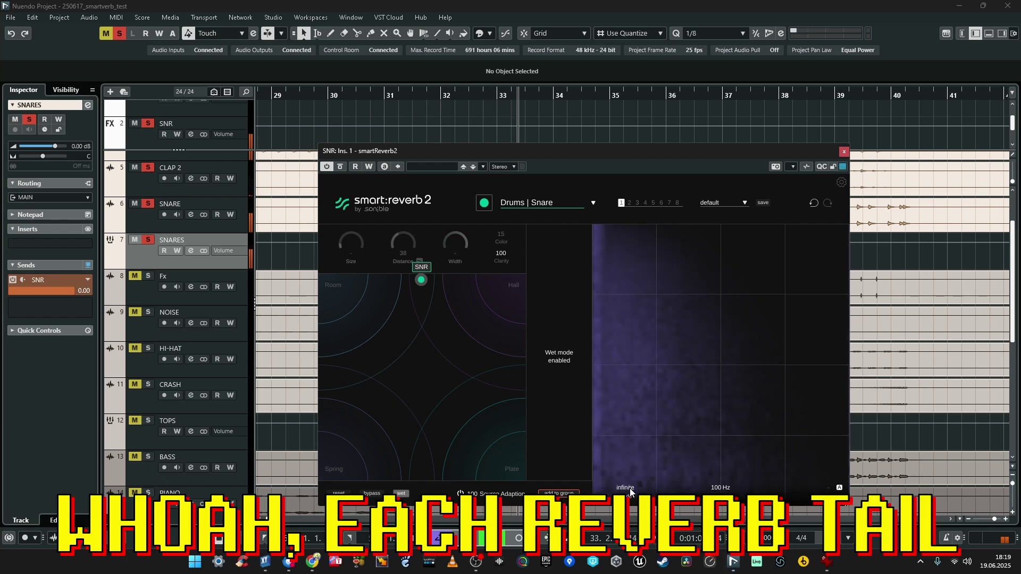
{"action": "left_click", "coordinate": [629, 488]}
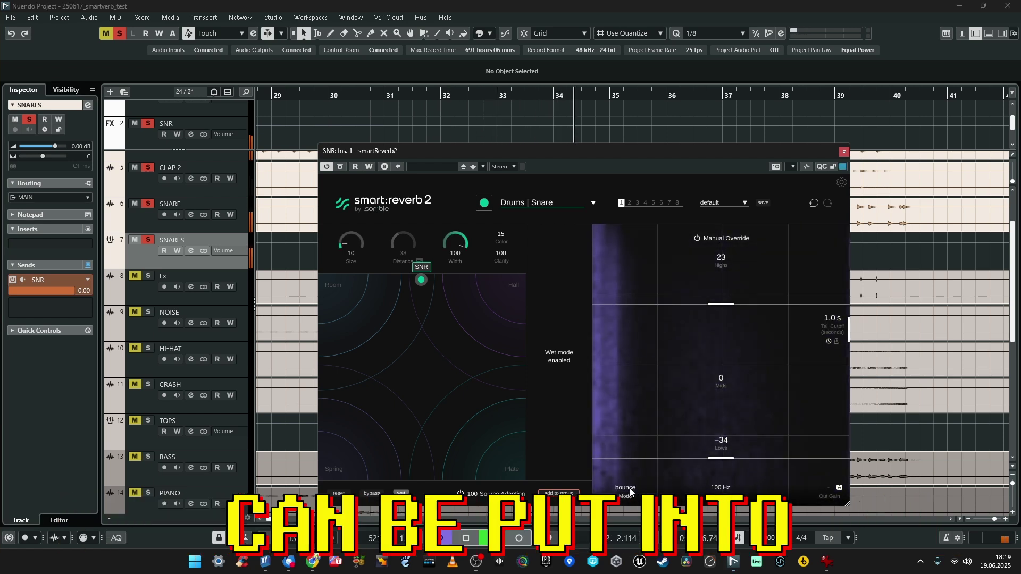
{"action": "left_click", "coordinate": [627, 488]}
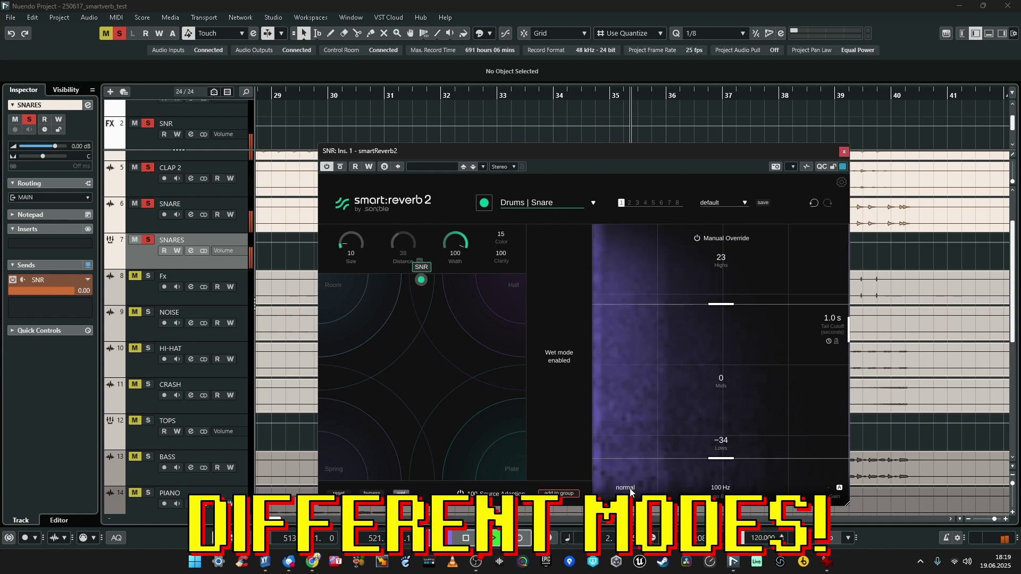
{"action": "left_click", "coordinate": [630, 490]}
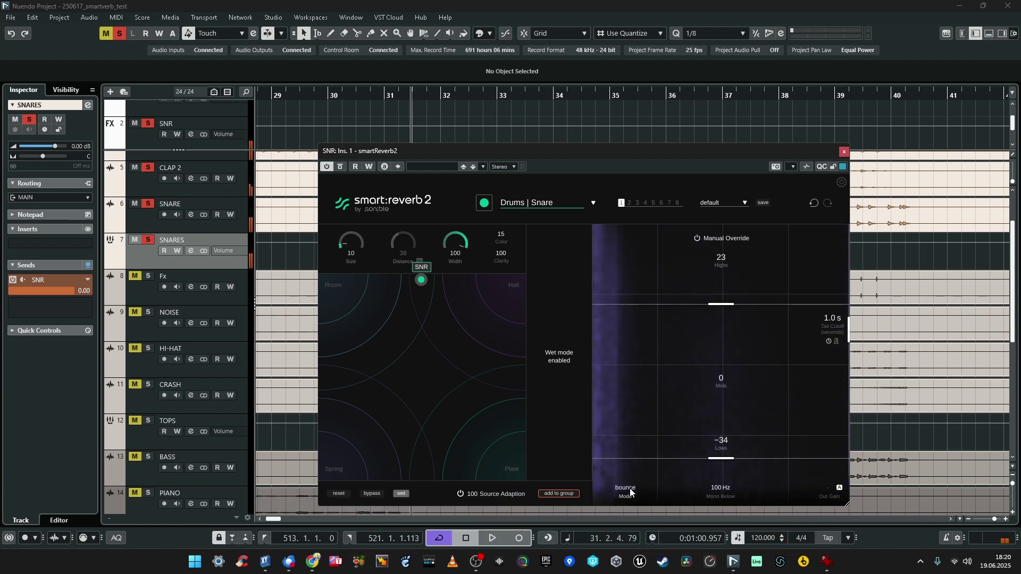
{"action": "double_click", "coordinate": [87, 293]}
{"action": "type", "text": "-12"}
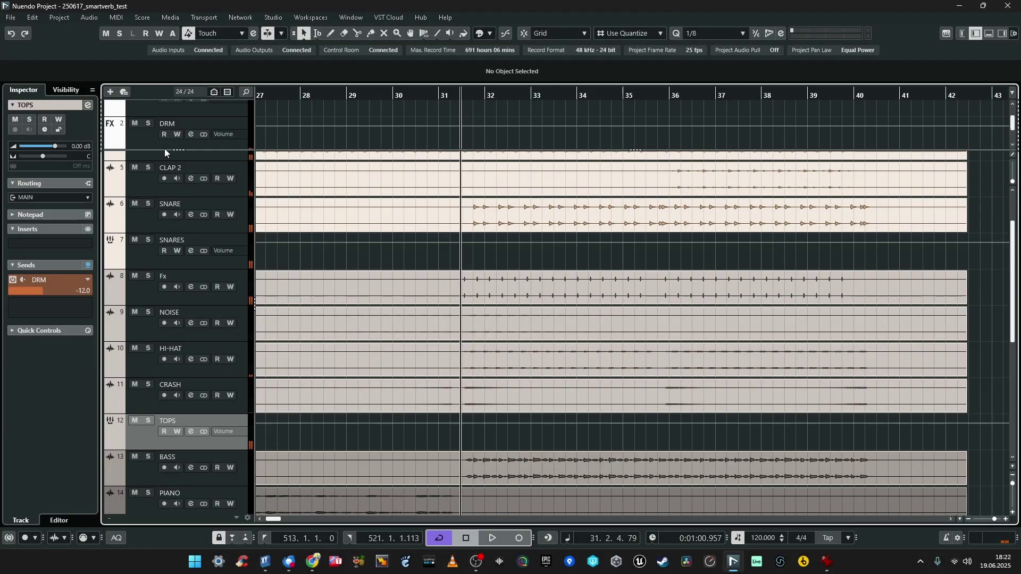
- Enlarge the upper track area to fit both FX tracks, and solo the BASS track for playback
{"action": "left_click_drag", "start_coordinate": [163, 148], "coordinate": [180, 230]}
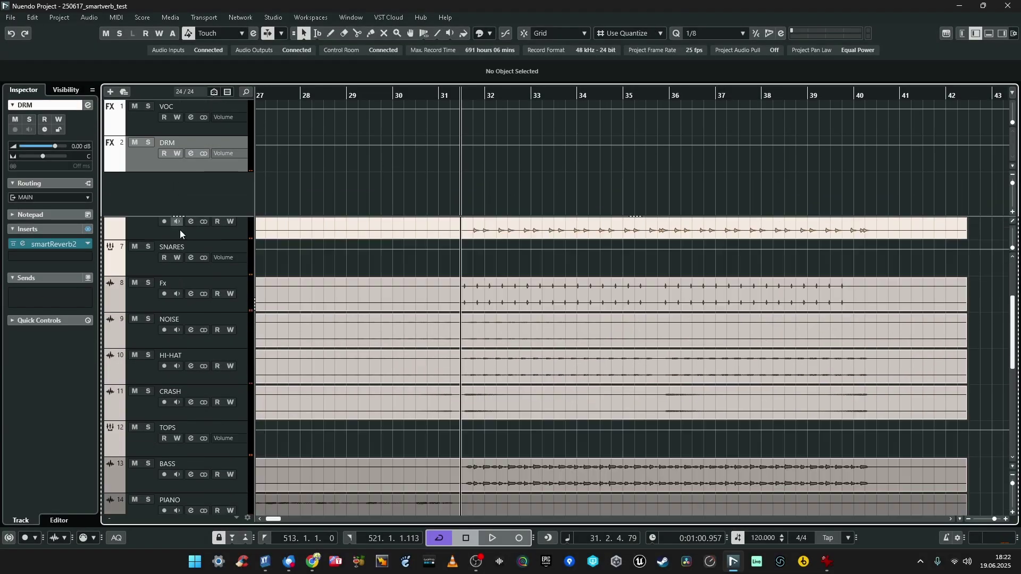
{"action": "scroll", "coordinate": [189, 326], "scroll_direction": "down", "scroll_amount": 5}
{"action": "left_click", "coordinate": [149, 362]}
{"action": "scroll", "coordinate": [369, 306], "scroll_direction": "down", "scroll_amount": 2}
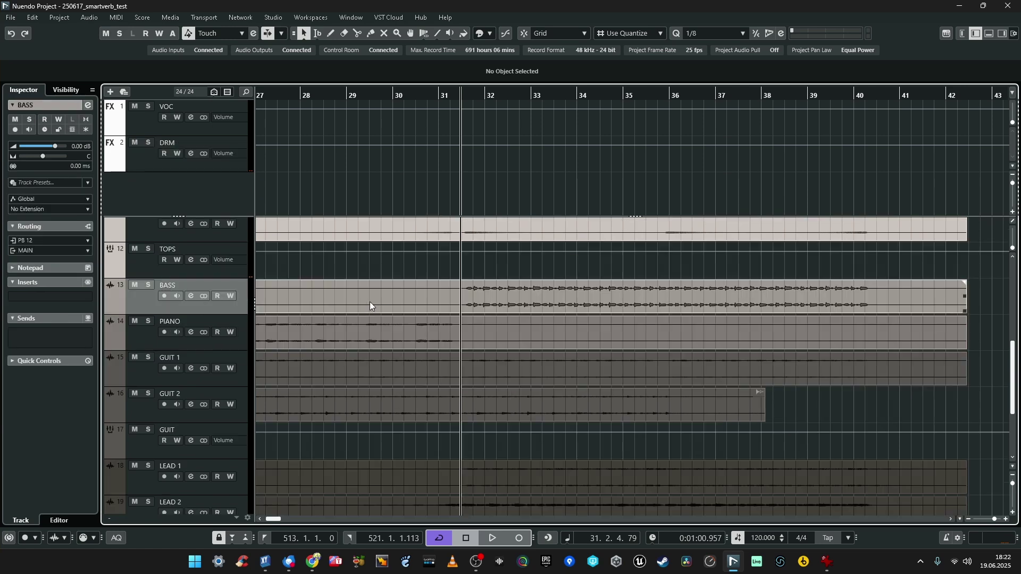
{"action": "key", "text": "s"}
{"action": "key", "text": "space"}
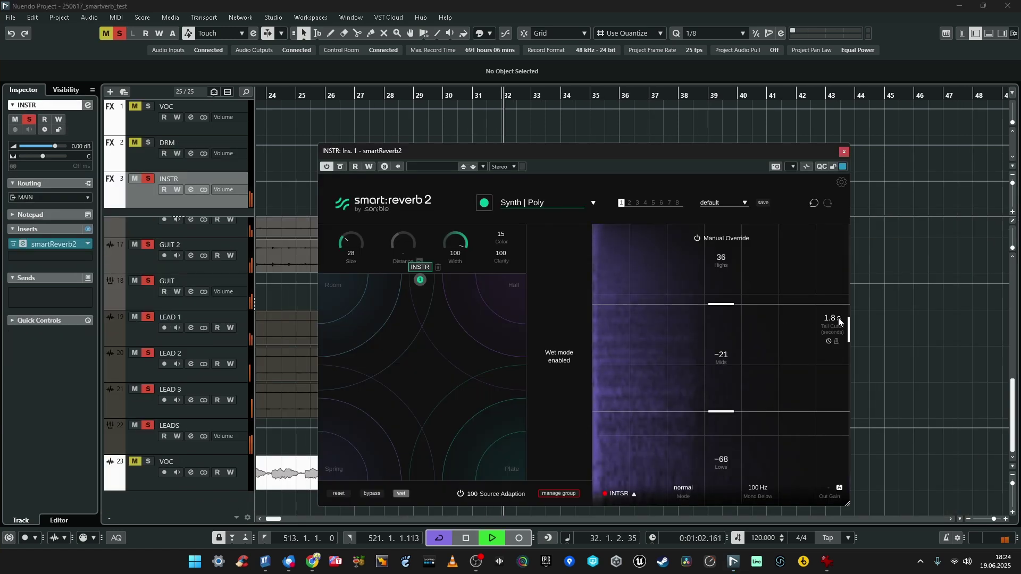
- Fine-tune the INSTR reverb's Size to 29 while auditioning the instruments
{"action": "key", "text": "space"}
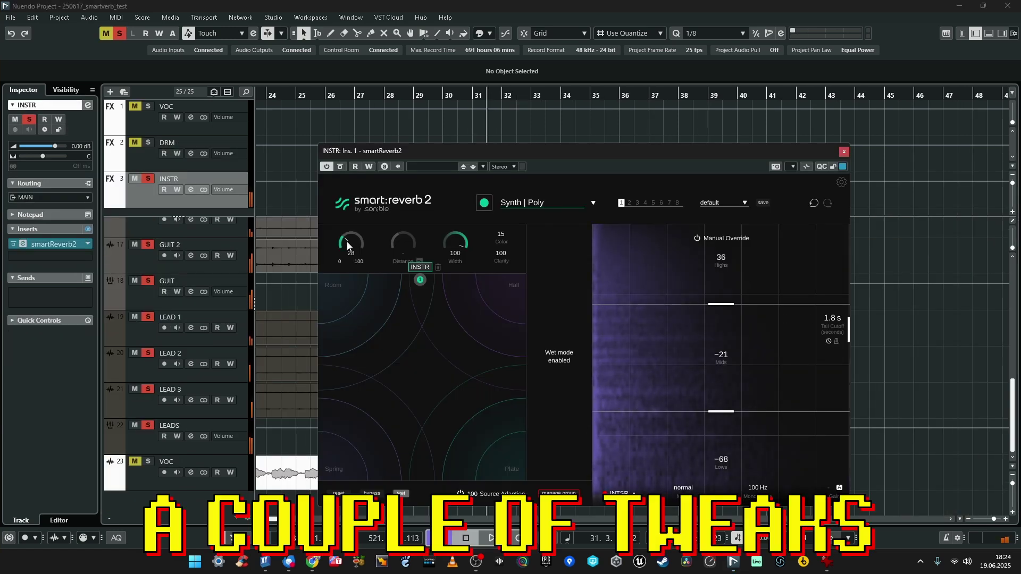
{"action": "mouse_move", "coordinate": [347, 240]}
{"action": "left_mouse_down"}
{"action": "mouse_move", "coordinate": [362, 211]}
{"action": "mouse_move", "coordinate": [354, 237]}
{"action": "left_mouse_up"}
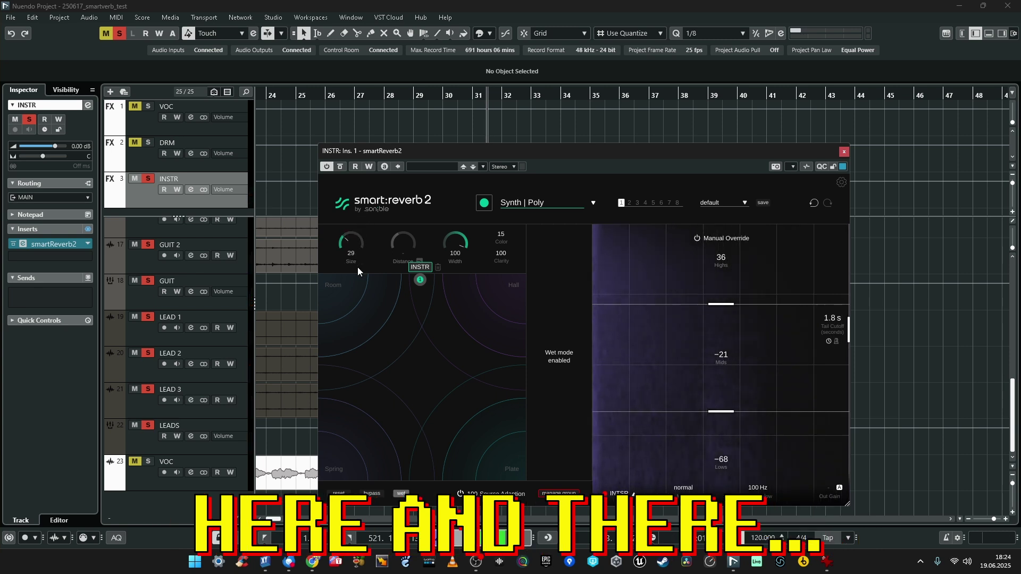
{"action": "left_click_drag", "start_coordinate": [358, 267], "coordinate": [359, 248]}
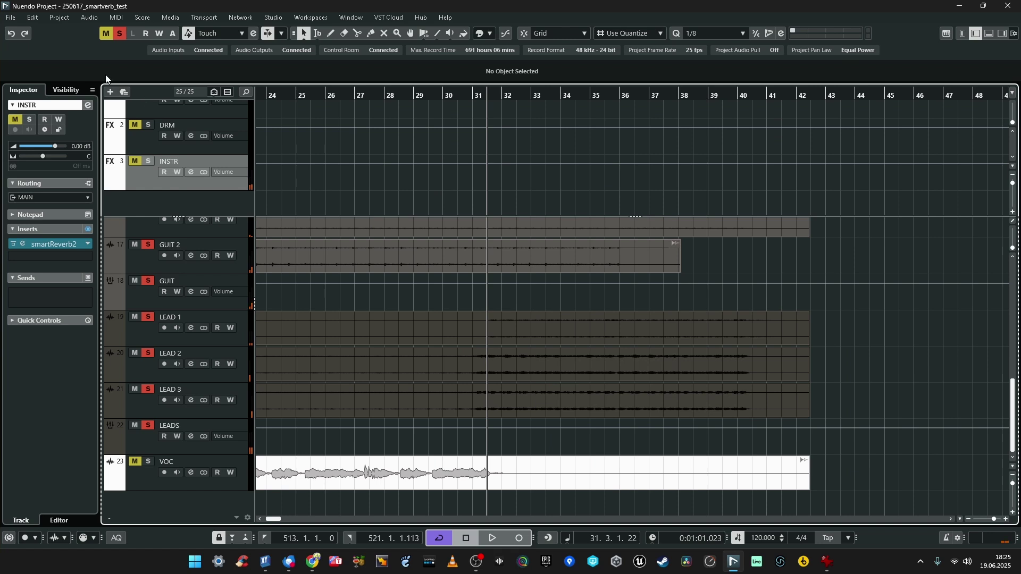
- Clear all track solos and open the MixConsole
{"action": "left_click", "coordinate": [119, 35]}
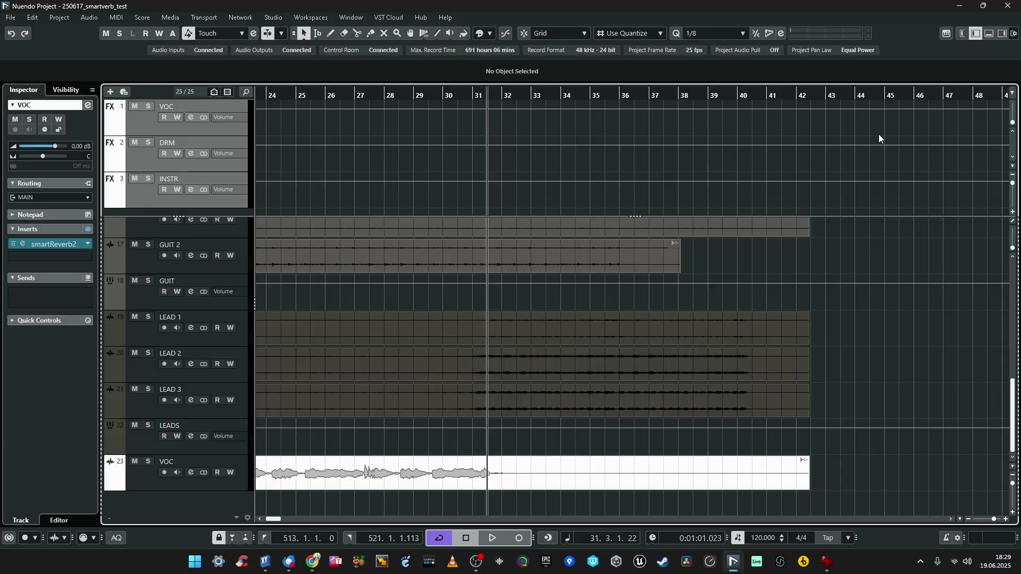
{"action": "key", "text": "F3"}
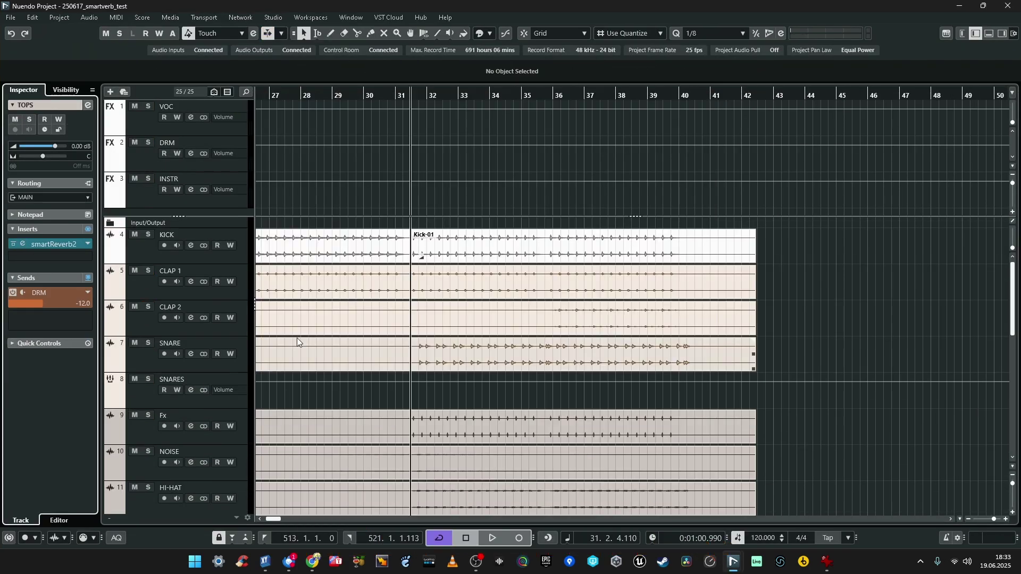
- Select the VOC, DRM and INSTR FX tracks together and remove them from the project
{"action": "left_click", "coordinate": [148, 135]}
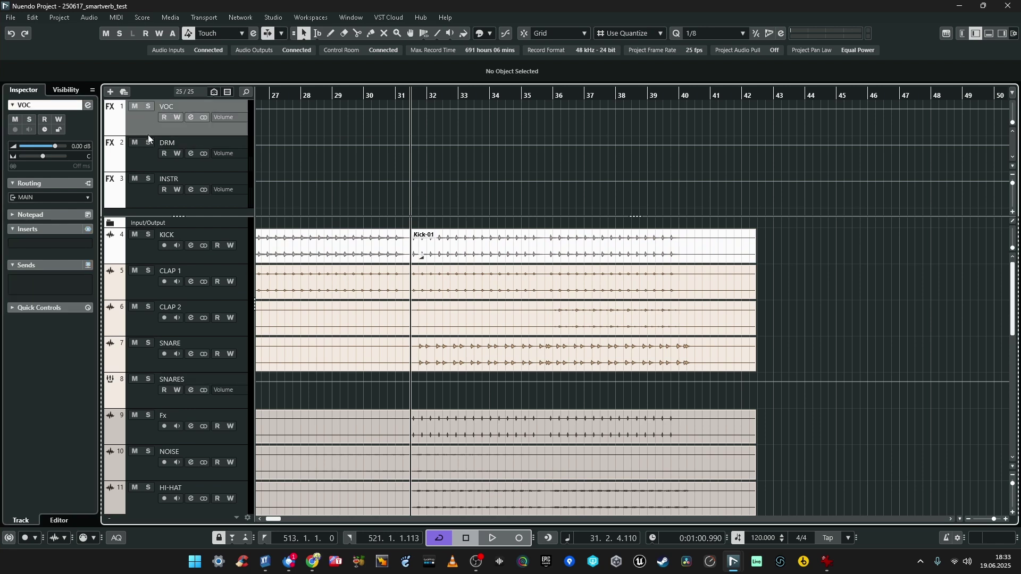
{"action": "left_click", "coordinate": [149, 192], "text": "shift"}
{"action": "right_click", "coordinate": [148, 192]}
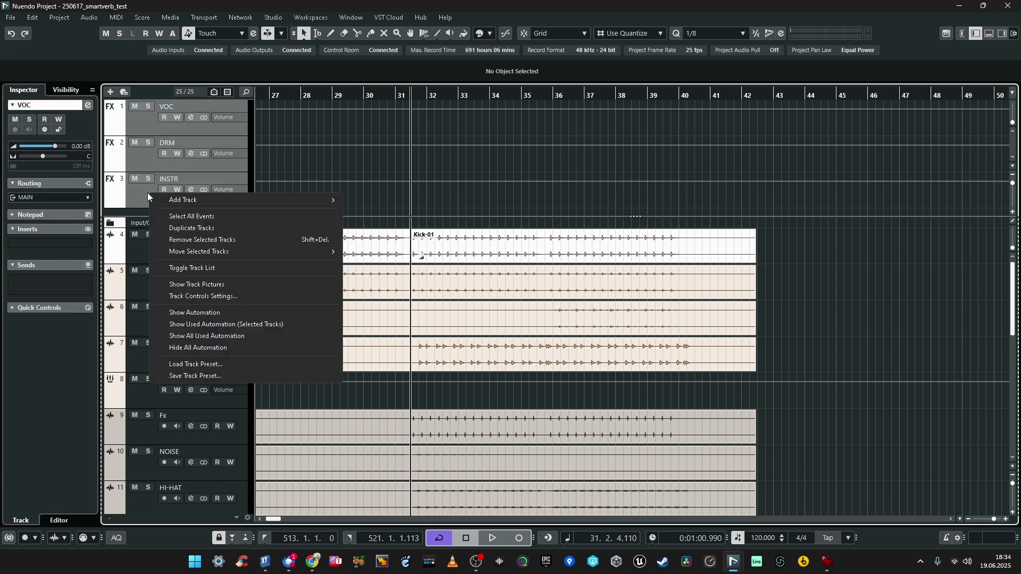
{"action": "left_click", "coordinate": [186, 239]}
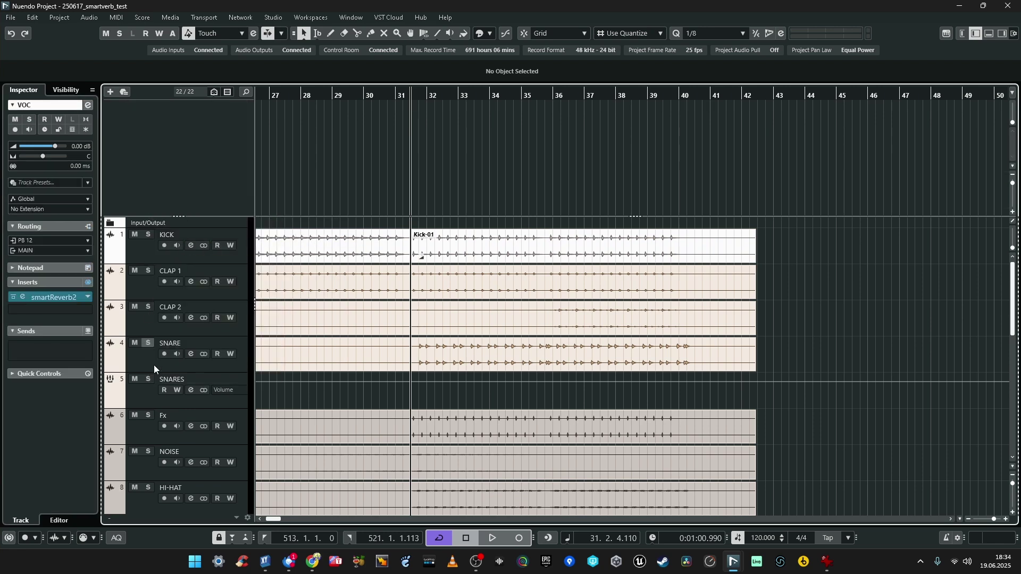
- Check the inserts of the SNARES, TOPS, GUIT, LEADS and VOC tracks one after another
{"action": "left_click", "coordinate": [152, 394]}
{"action": "scroll", "coordinate": [178, 328], "scroll_direction": "down", "scroll_amount": 3}
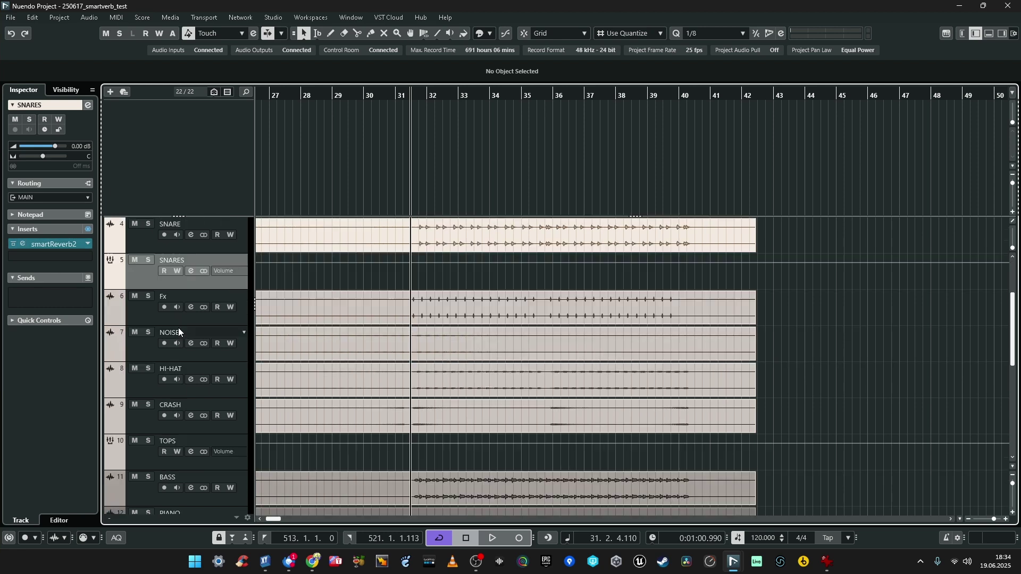
{"action": "left_click", "coordinate": [140, 454]}
{"action": "scroll", "coordinate": [243, 319], "scroll_direction": "down", "scroll_amount": 2}
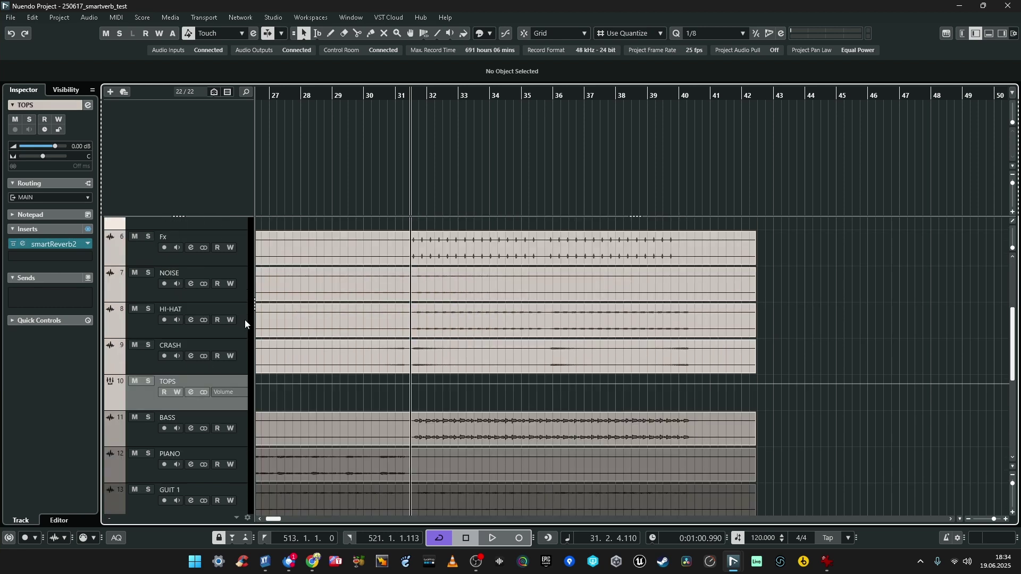
{"action": "scroll", "coordinate": [245, 320], "scroll_direction": "down", "scroll_amount": 5}
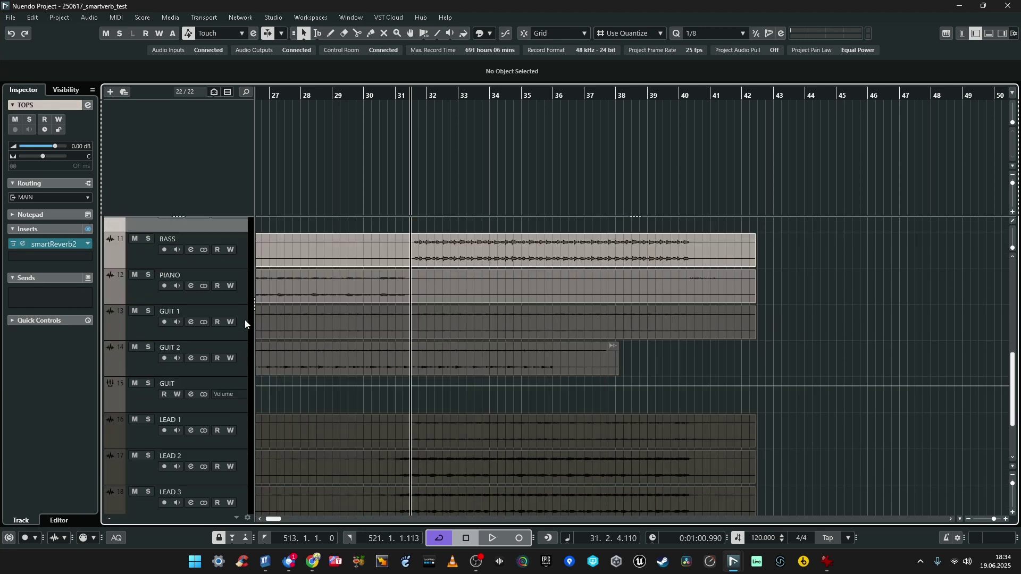
{"action": "left_click", "coordinate": [136, 398]}
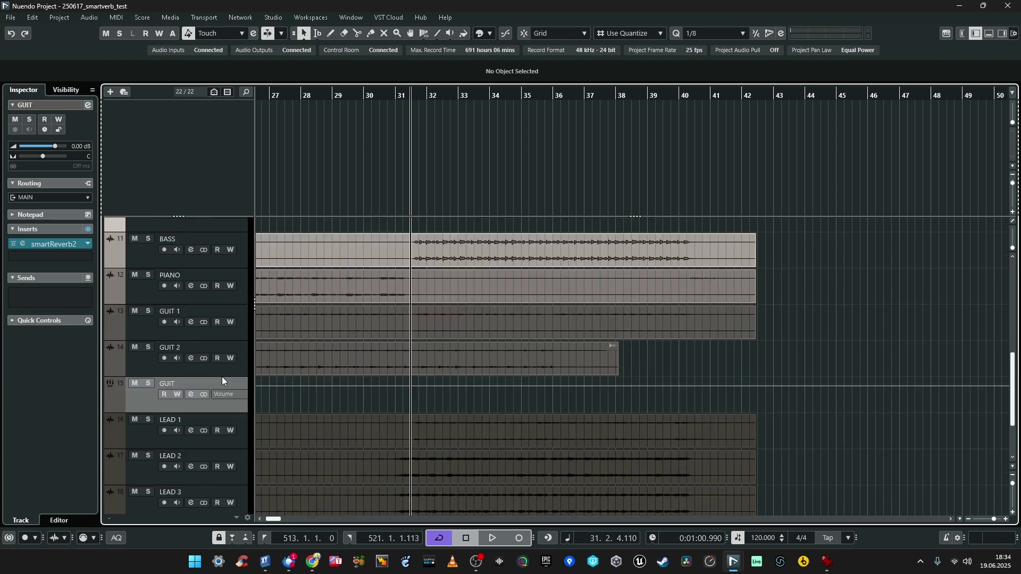
{"action": "scroll", "coordinate": [222, 381], "scroll_direction": "down", "scroll_amount": 3}
{"action": "left_click", "coordinate": [143, 438]}
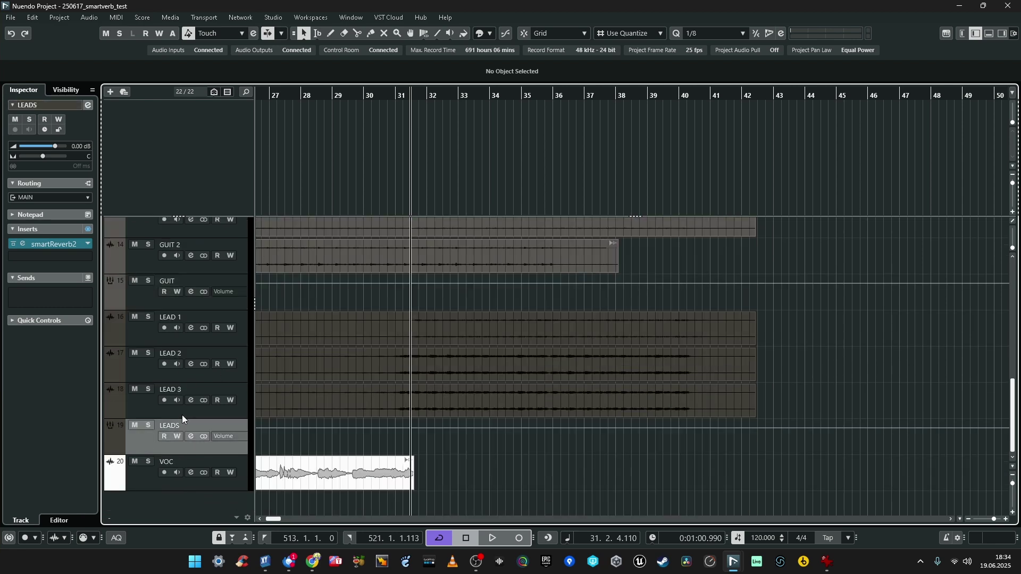
{"action": "left_click", "coordinate": [147, 479]}
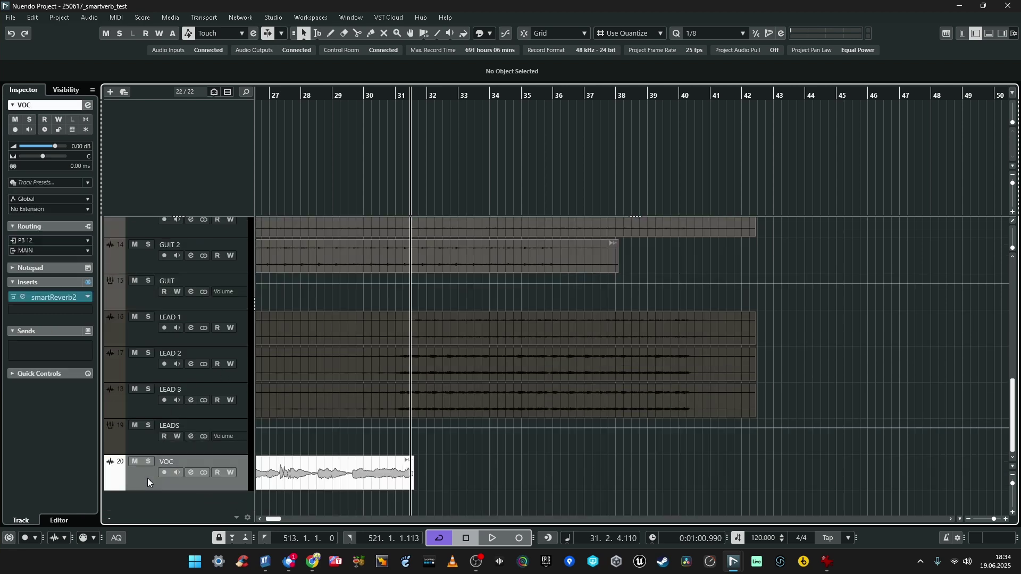
- Open the smartReverb2 insert of the VOC track to review its settings and group, and close it again
{"action": "left_click", "coordinate": [24, 296]}
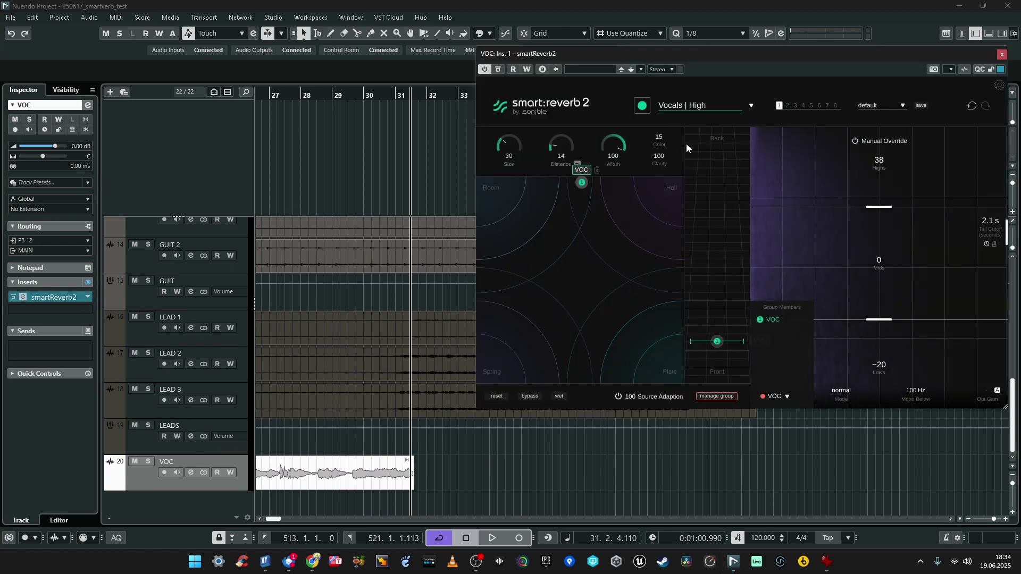
{"action": "left_click", "coordinate": [1001, 54]}
{"action": "scroll", "coordinate": [575, 348], "scroll_direction": "up", "scroll_amount": 2}
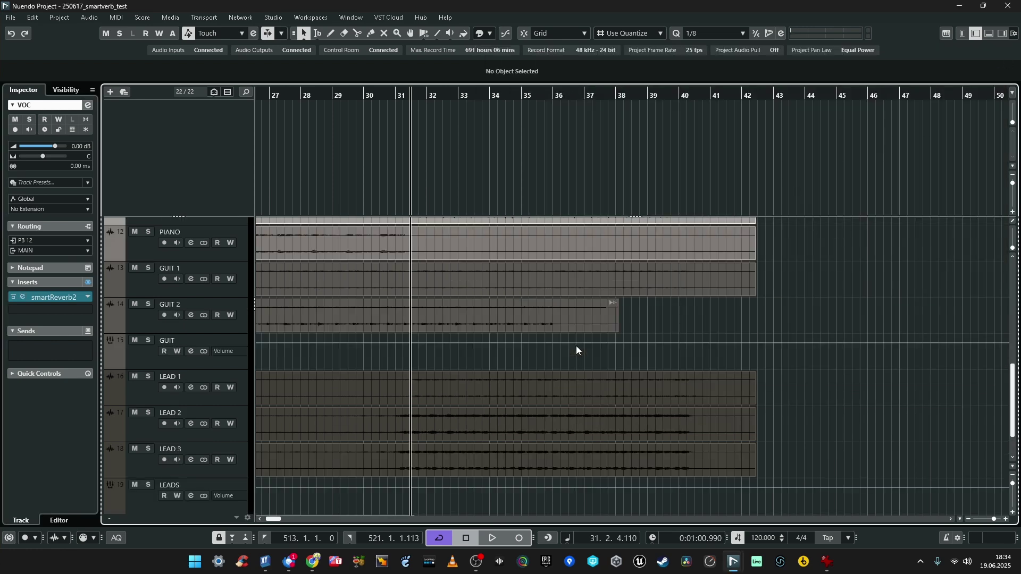
{"action": "scroll", "coordinate": [576, 349], "scroll_direction": "up", "scroll_amount": 2}
{"action": "scroll", "coordinate": [577, 350], "scroll_direction": "down", "scroll_amount": 3}
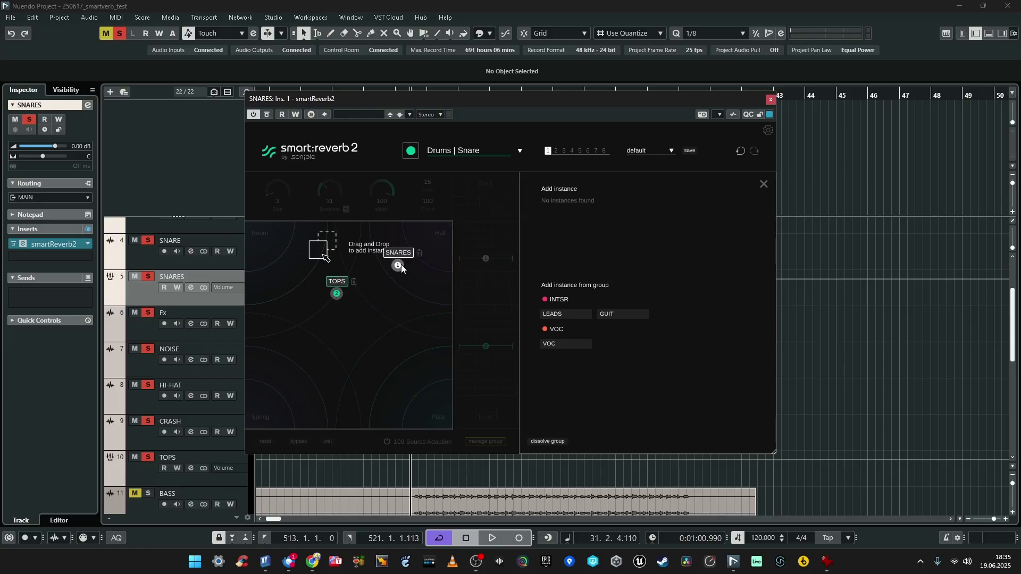
- Try placing the SNARES instance near Room and the TOPS instance between the centre and Hall in the reverb matrix
{"action": "left_click_drag", "start_coordinate": [401, 268], "coordinate": [277, 254]}
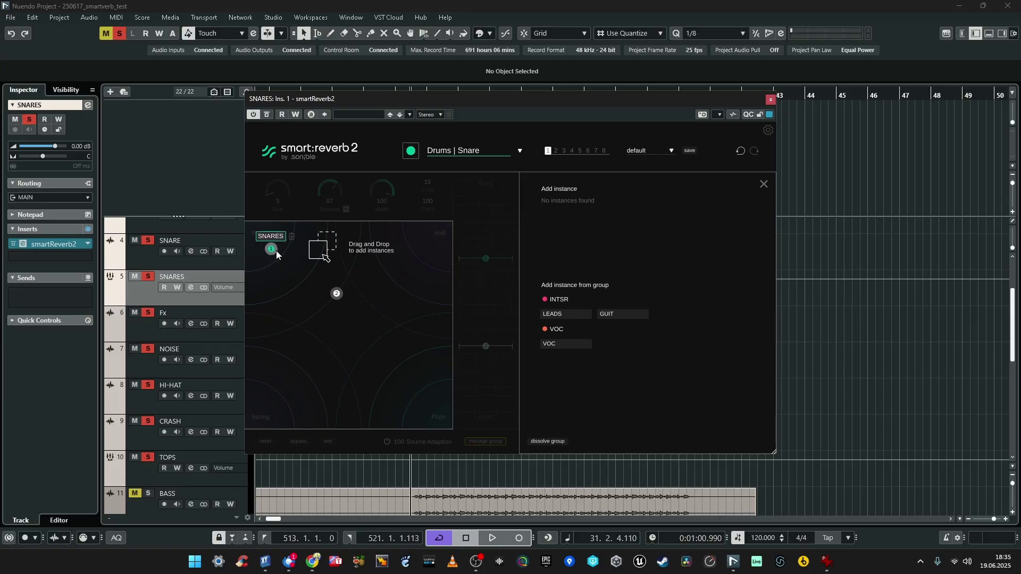
{"action": "left_click_drag", "start_coordinate": [336, 296], "coordinate": [420, 248]}
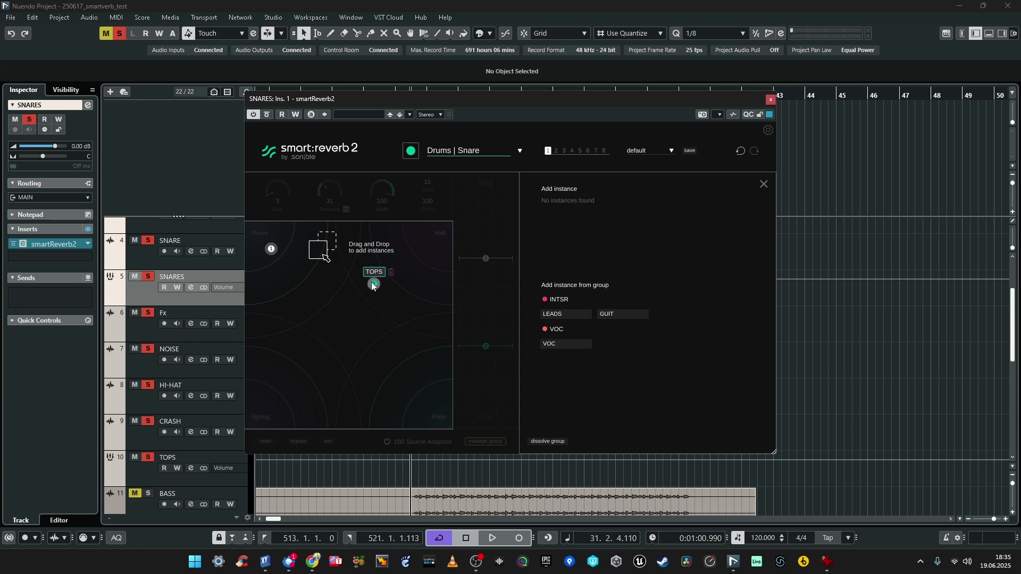
{"action": "left_click_drag", "start_coordinate": [273, 251], "coordinate": [292, 249]}
- Select both the SNARES and TOPS instances in the matrix and run the learning process for them during playback
{"action": "left_click_drag", "start_coordinate": [391, 314], "coordinate": [272, 229]}
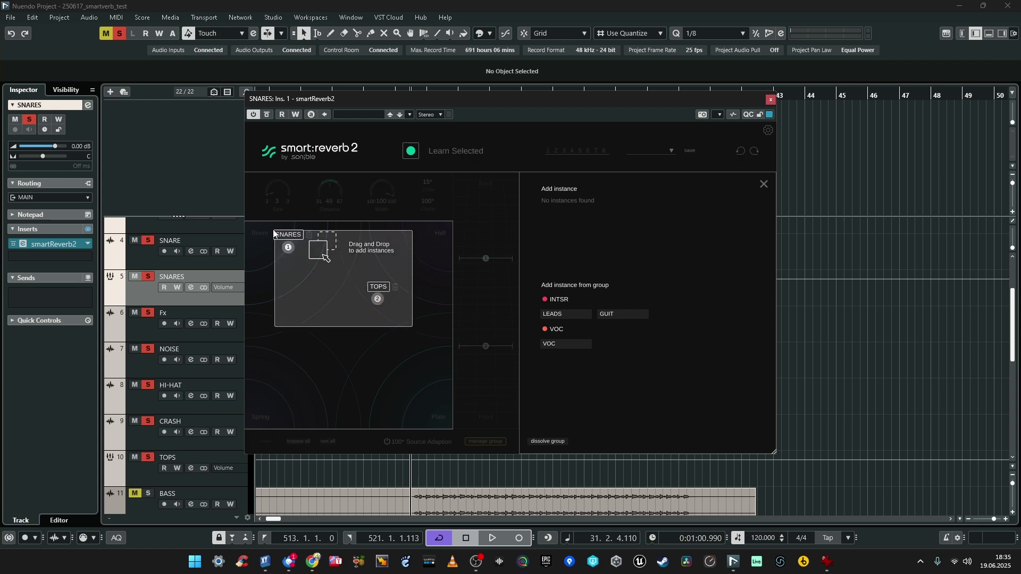
{"action": "left_click", "coordinate": [411, 152]}
{"action": "key", "text": "space"}
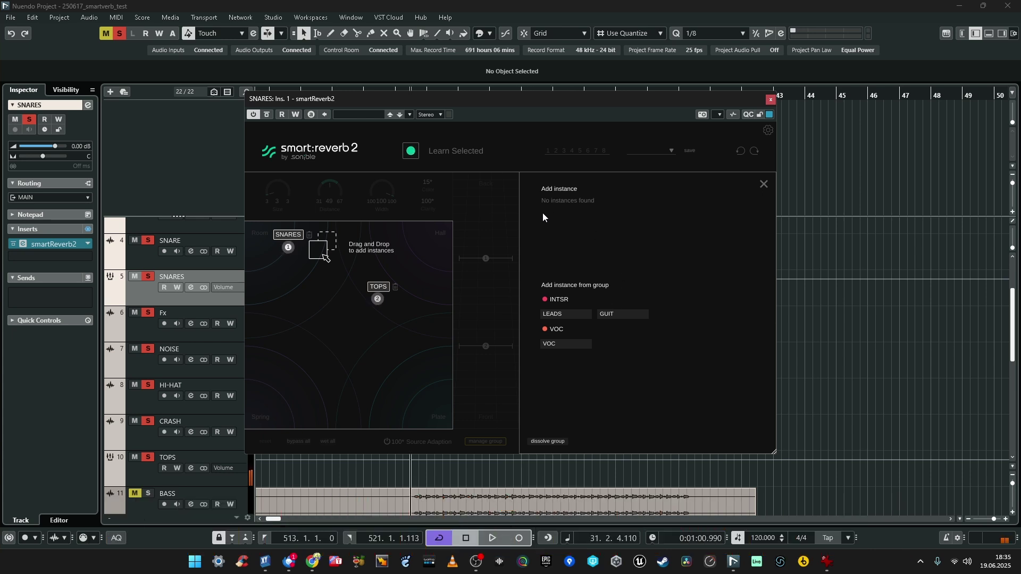
{"action": "mouse_move", "coordinate": [543, 212]}
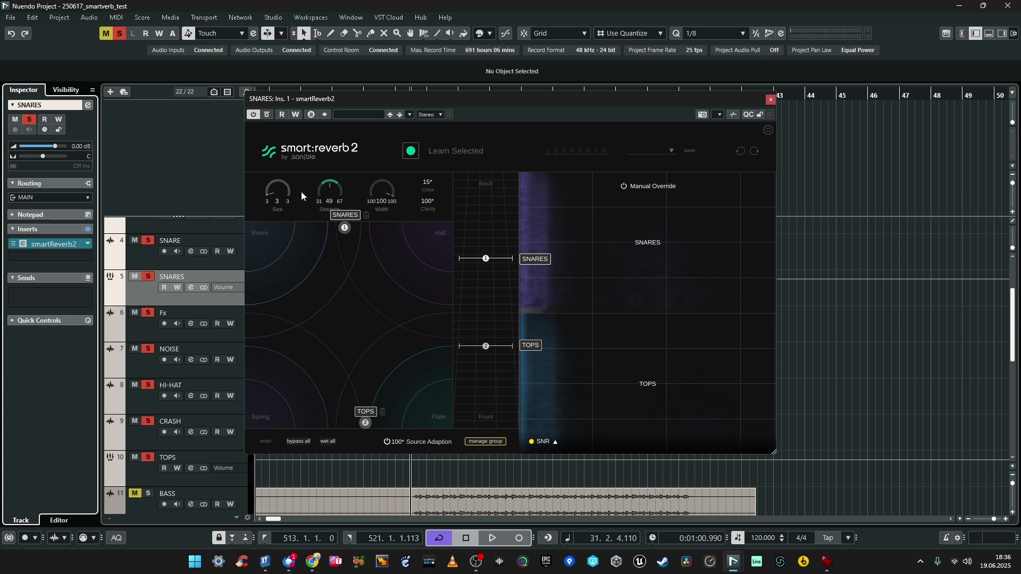
- Select only the SNARES instance in the Back-to-Front distance view to inspect its settings, and close the plug-in window
{"action": "left_click", "coordinate": [482, 387]}
{"action": "left_click", "coordinate": [484, 257]}
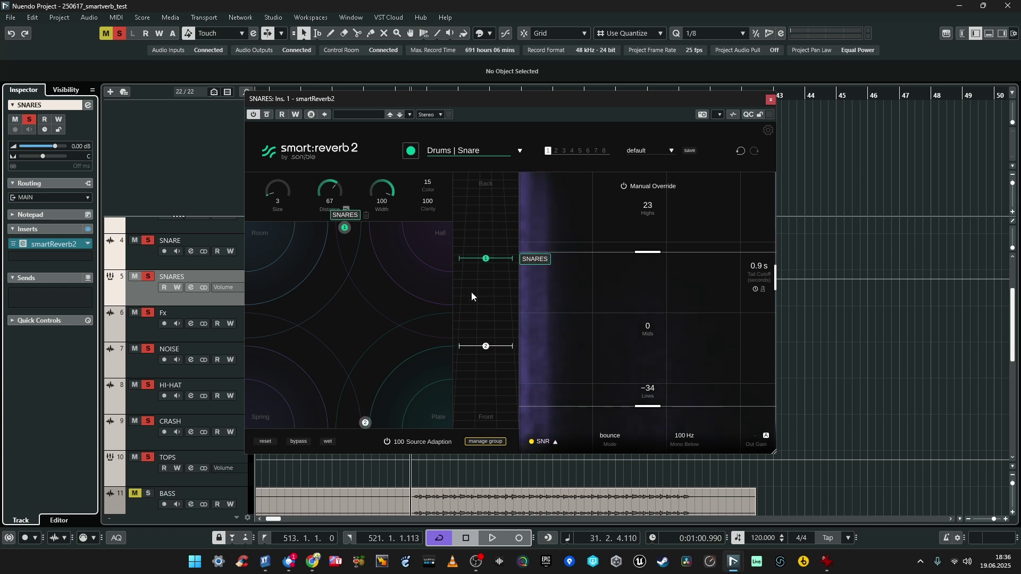
{"action": "left_click", "coordinate": [769, 101]}
- Unsolo the SNARES track and clear the remaining mute and solo states across the project
{"action": "key", "text": "s"}
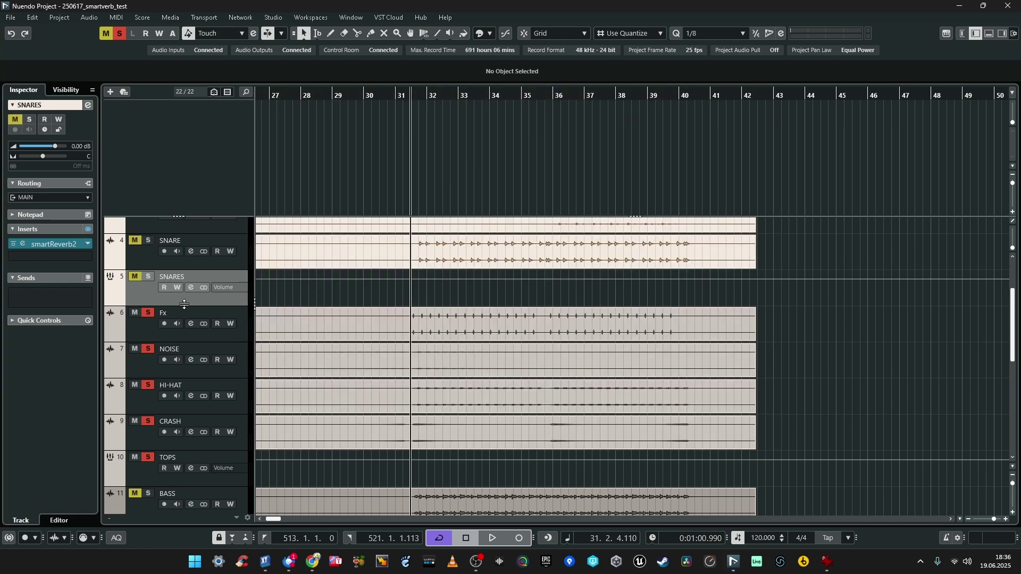
{"action": "left_click", "coordinate": [126, 33]}
{"action": "scroll", "coordinate": [132, 238], "scroll_direction": "down", "scroll_amount": 5}
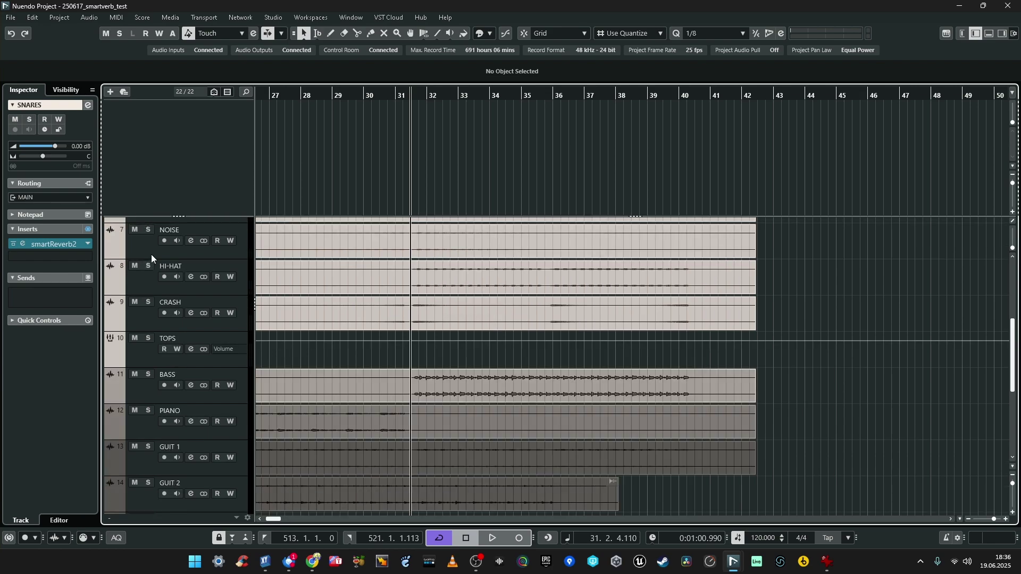
- Play back the full mix from the start of the project with the instrument and VOC tracks in view
{"action": "left_click", "coordinate": [148, 415]}
{"action": "scroll", "coordinate": [148, 414], "scroll_direction": "down", "scroll_amount": 3}
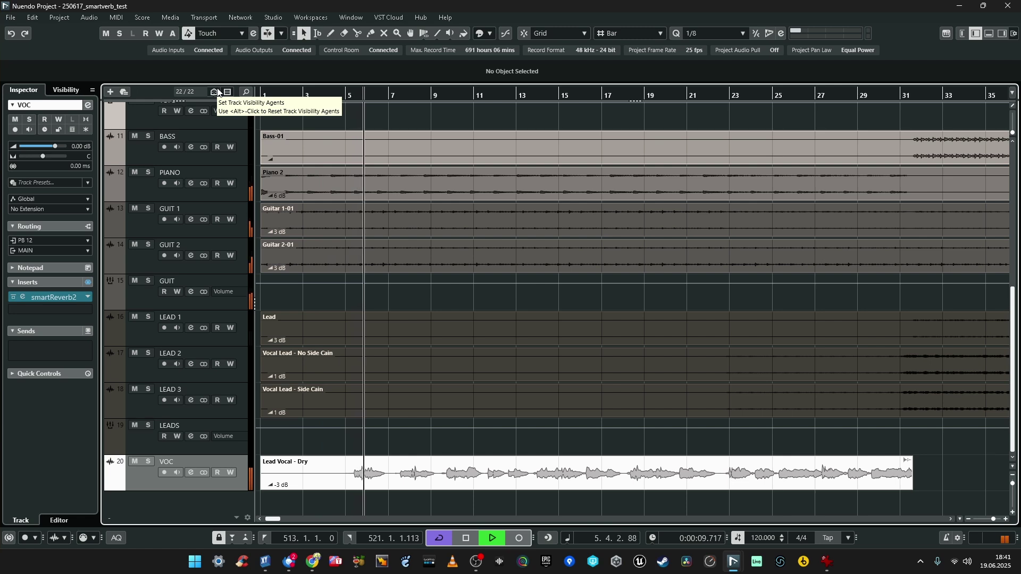
{"action": "key", "text": "space"}
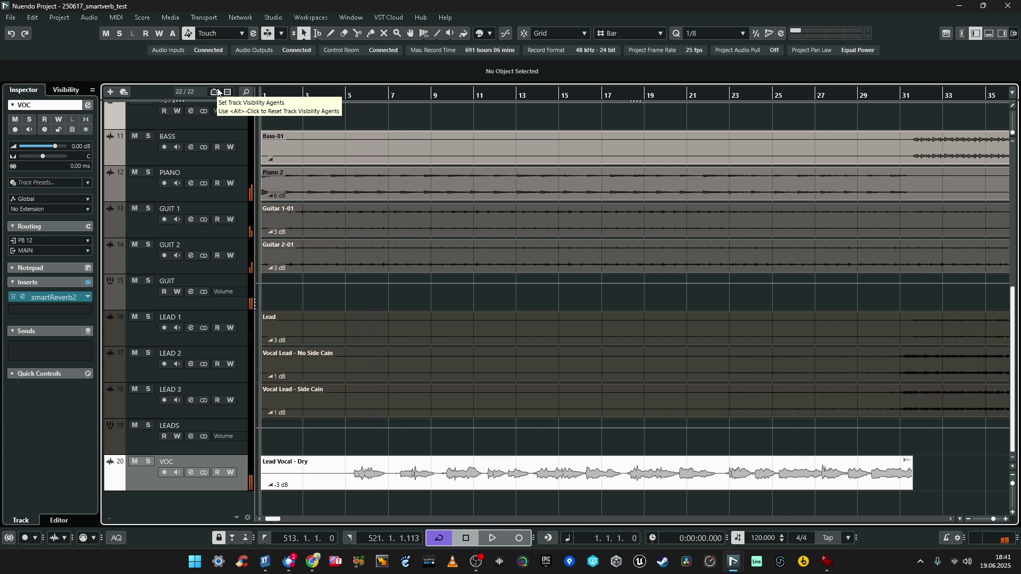
{"action": "key", "text": "space"}
{"action": "key", "text": "space"}
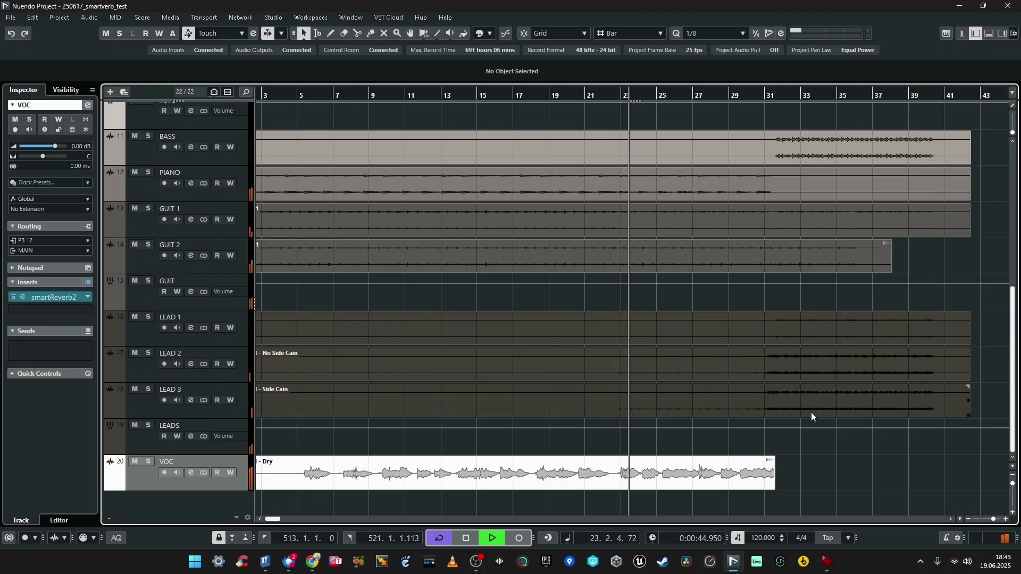
- Move the VOC track's smartReverb2 instance further back to a Distance of 31, and close the plug-in window
{"action": "left_click", "coordinate": [50, 296]}
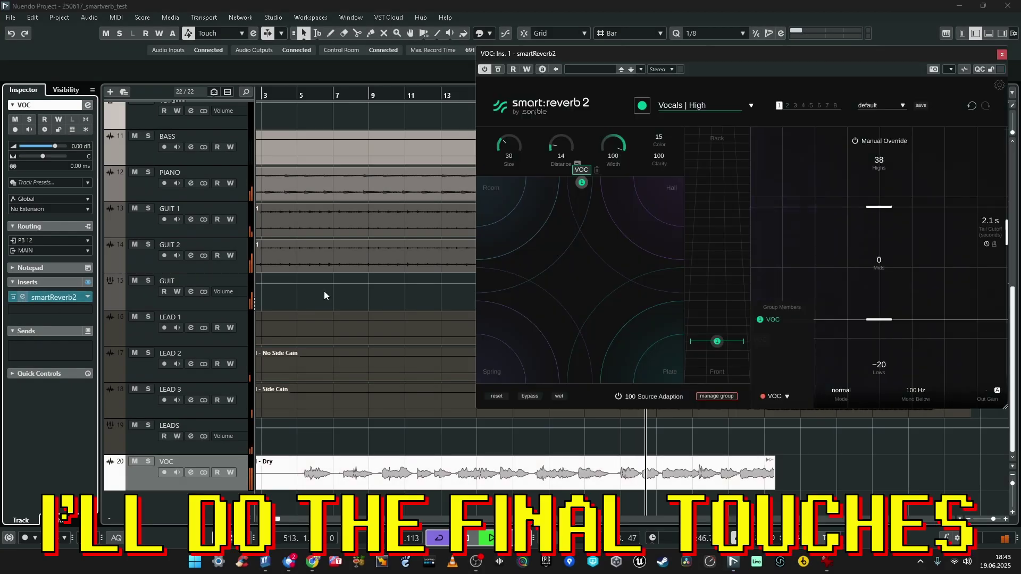
{"action": "left_click_drag", "start_coordinate": [717, 341], "coordinate": [743, 307]}
{"action": "left_click_drag", "start_coordinate": [751, 233], "coordinate": [764, 104]}
{"action": "left_click_drag", "start_coordinate": [764, 176], "coordinate": [763, 301]}
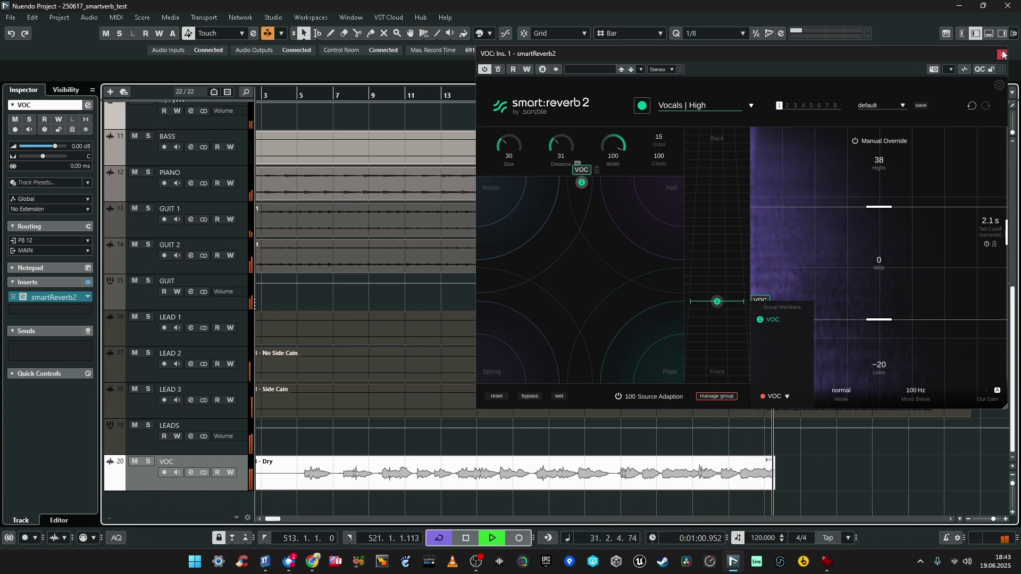
{"action": "key", "text": "Escape"}
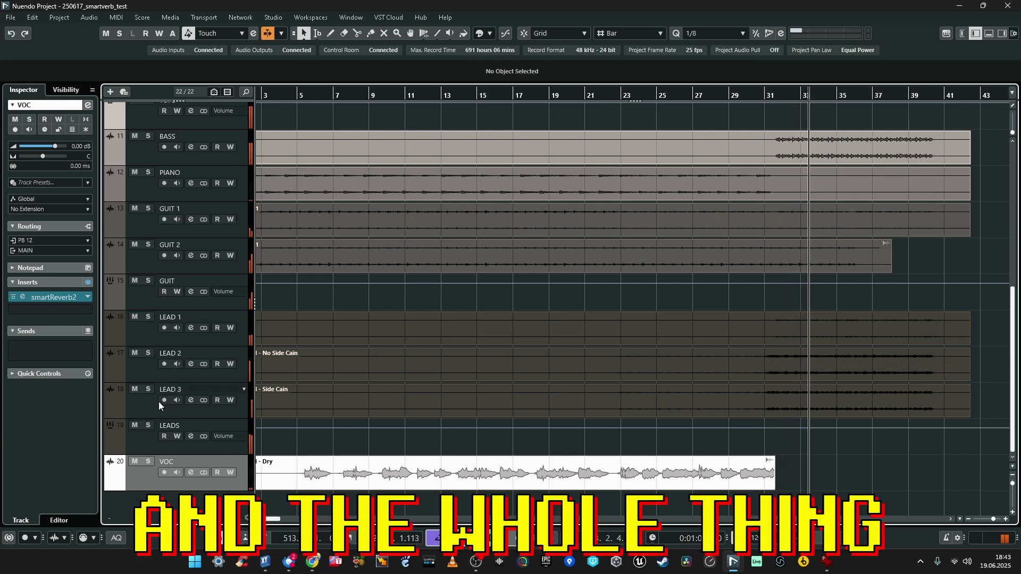
- Bring the LEADS instance forward to a Distance of 44 in its smartReverb2, between PIANO and GUIT, and close the plug-in window
{"action": "left_click", "coordinate": [147, 419]}
{"action": "left_click", "coordinate": [22, 243]}
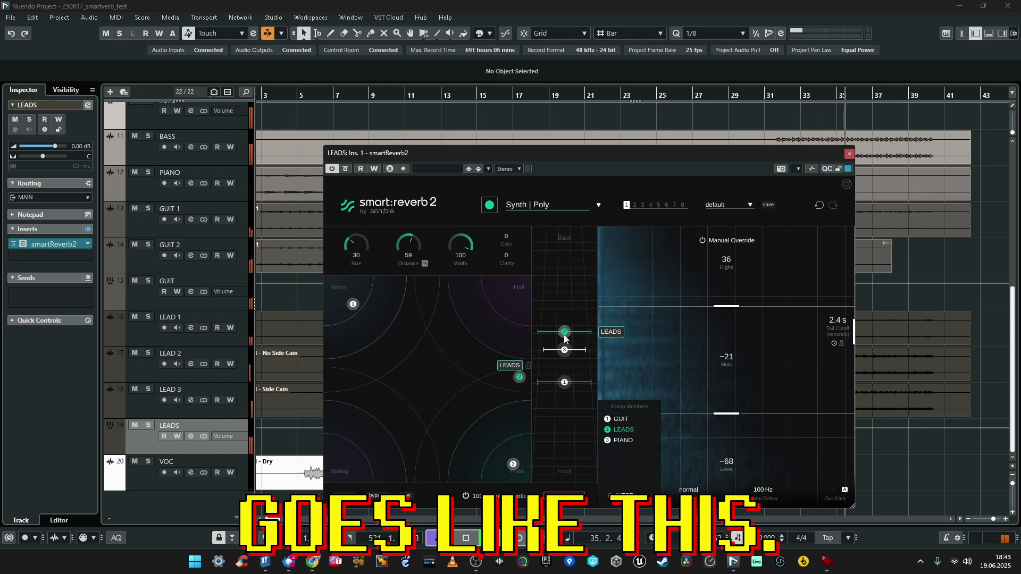
{"action": "left_click_drag", "start_coordinate": [565, 333], "coordinate": [572, 365]}
{"action": "left_click", "coordinate": [572, 350]}
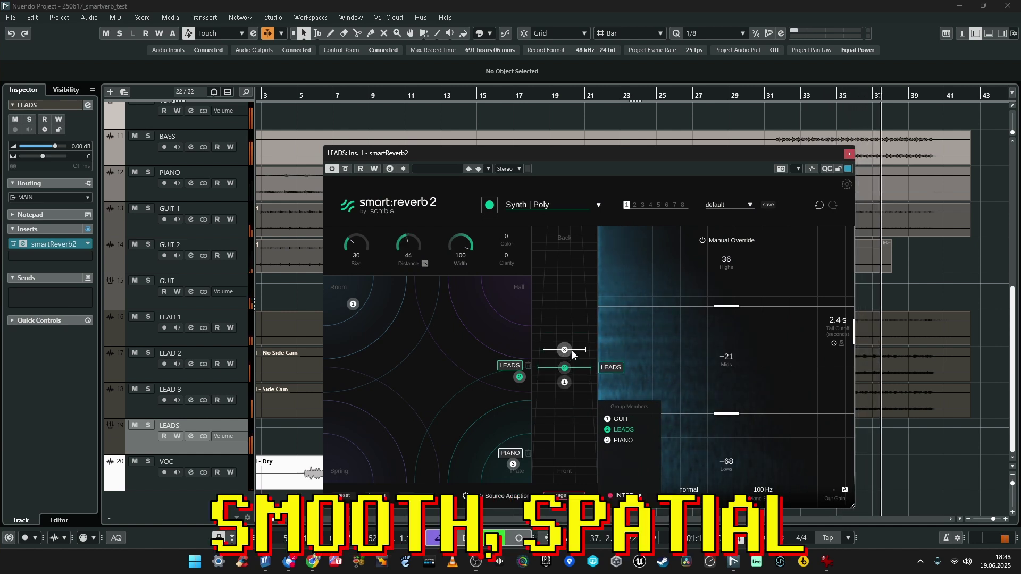
{"action": "left_click", "coordinate": [849, 153]}
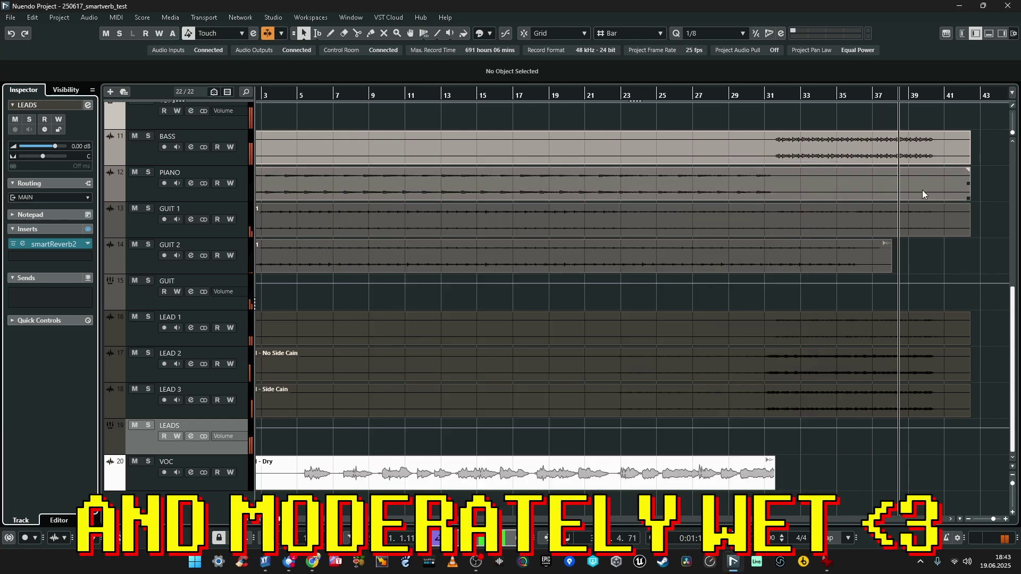
{"action": "key", "text": "g"}
{"action": "key", "text": "h"}
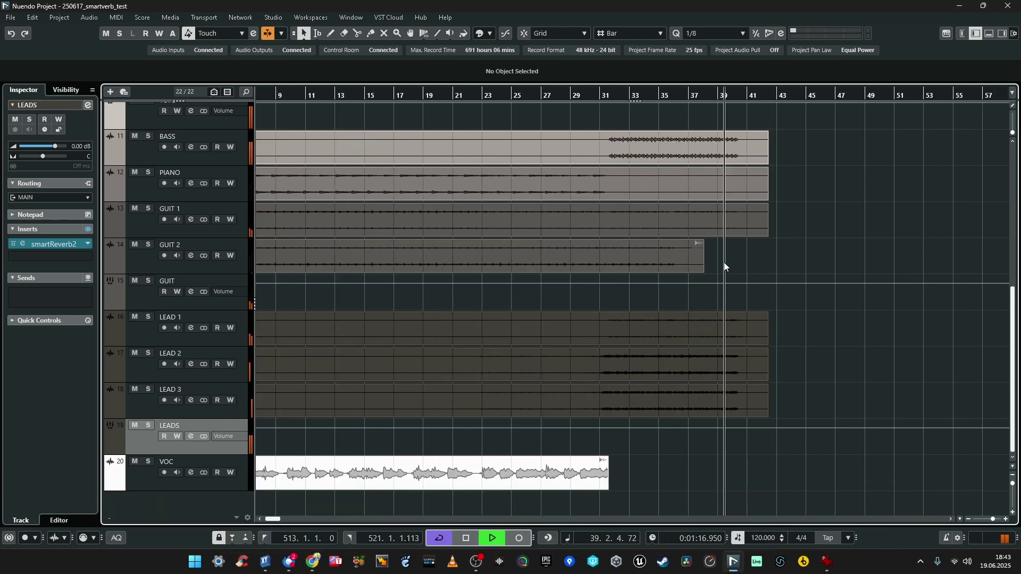